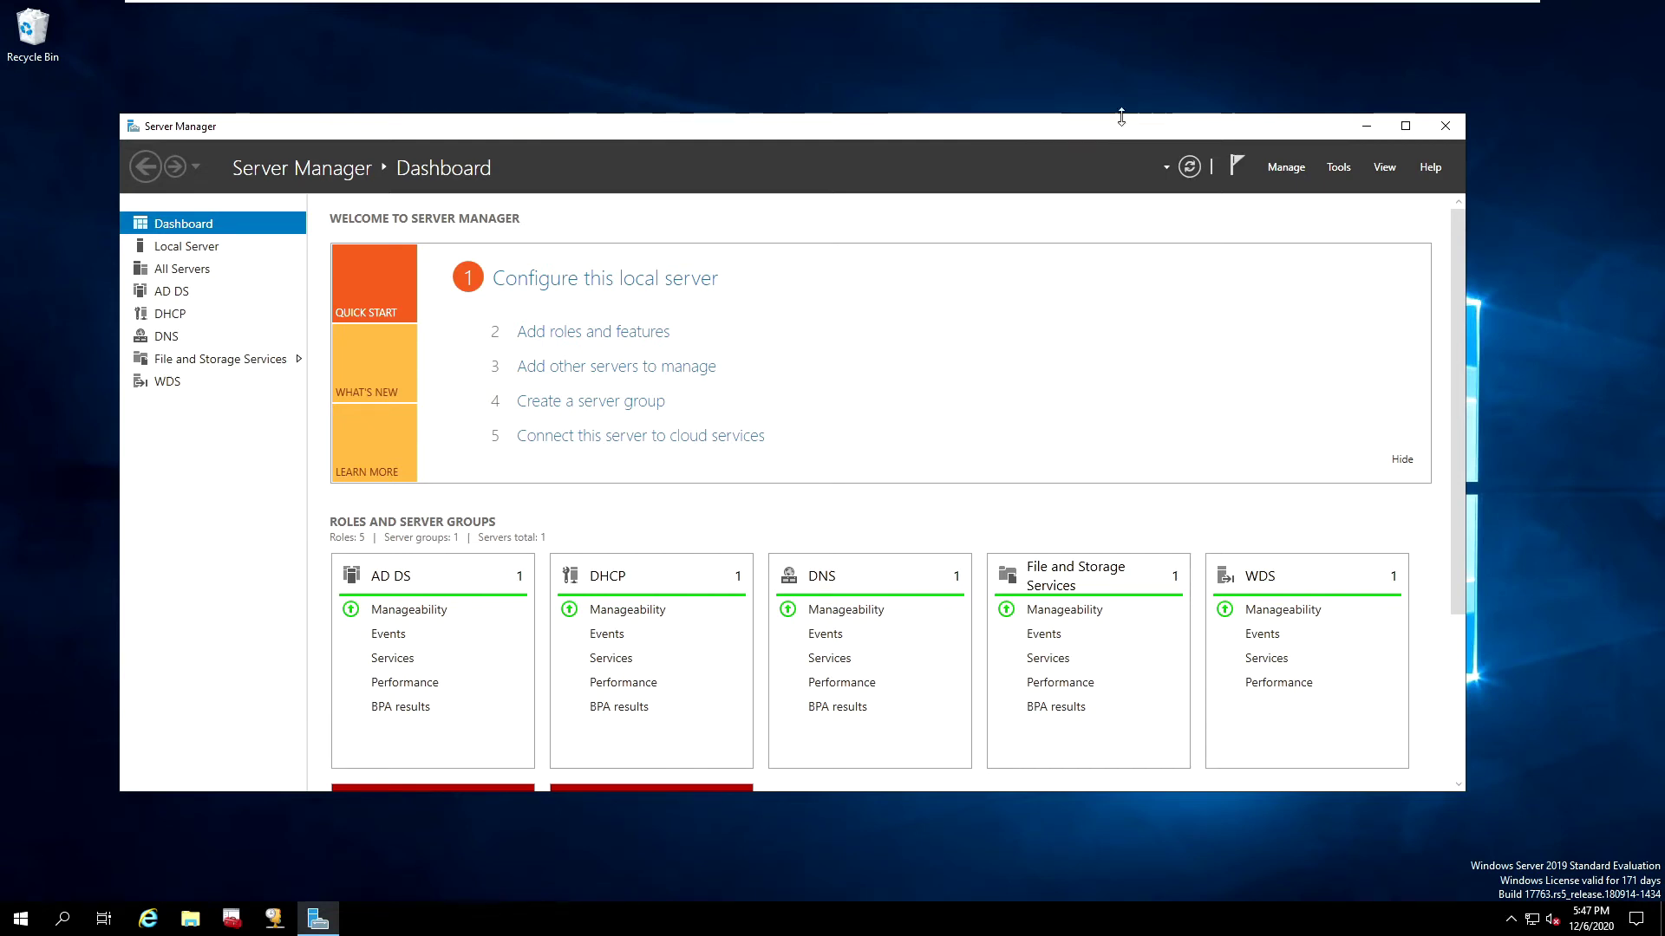
Step: Launch Group Policy Management from Server Manager's Tools and edit the HRPolicies GPO
left_click(1339, 166)
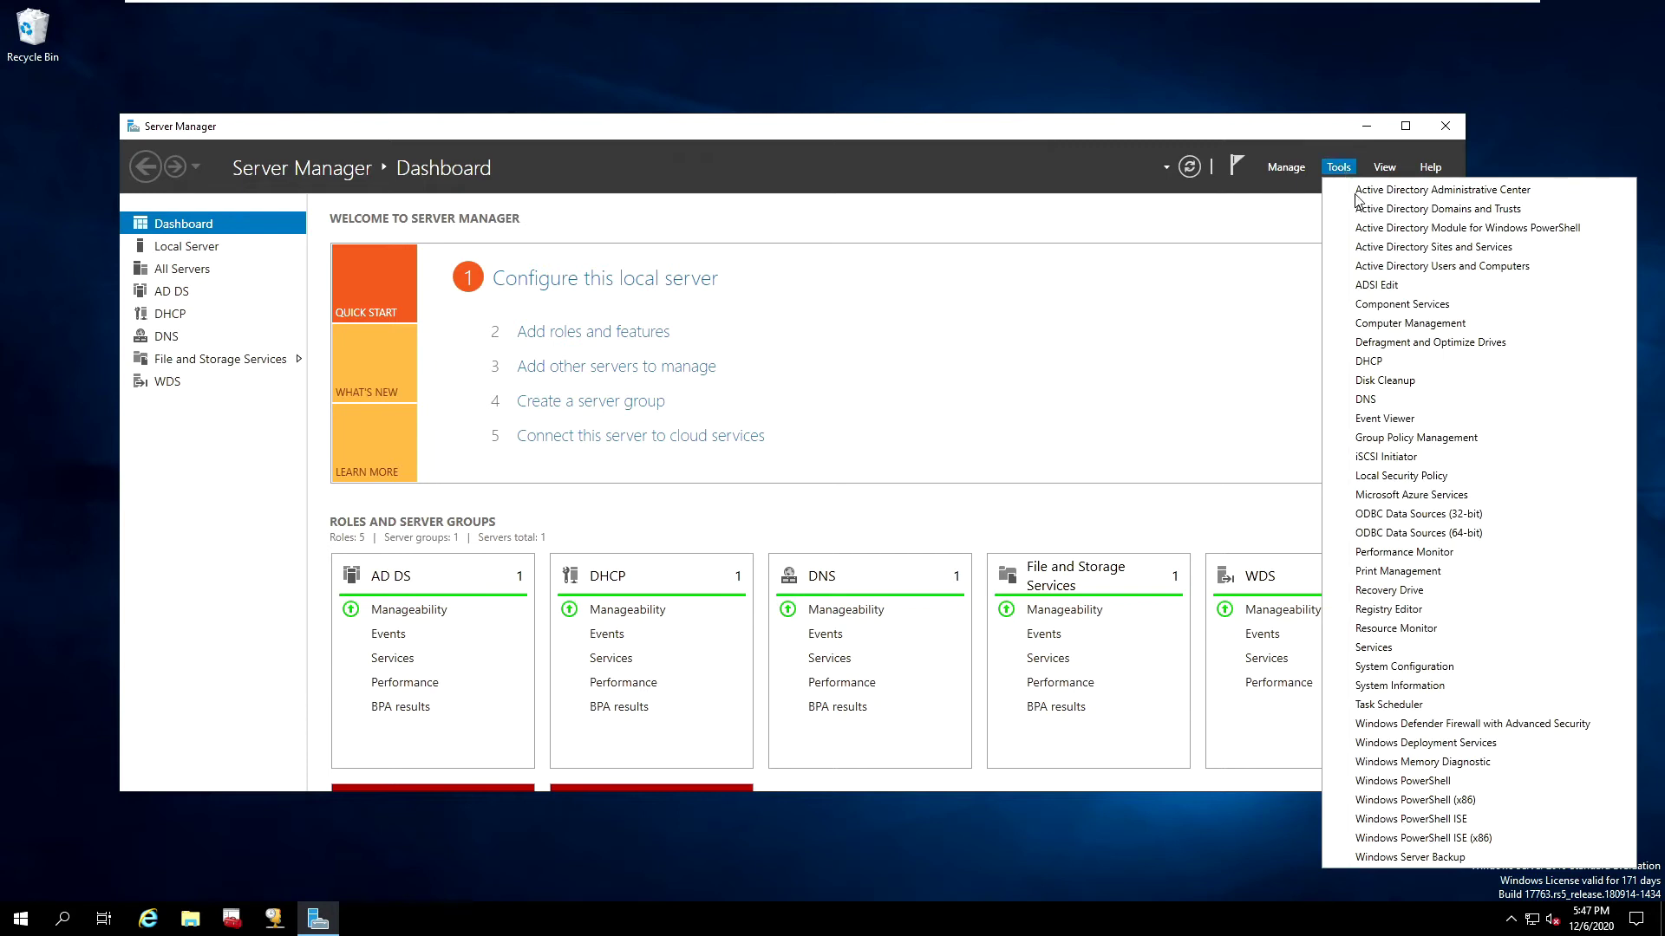
left_click(1427, 441)
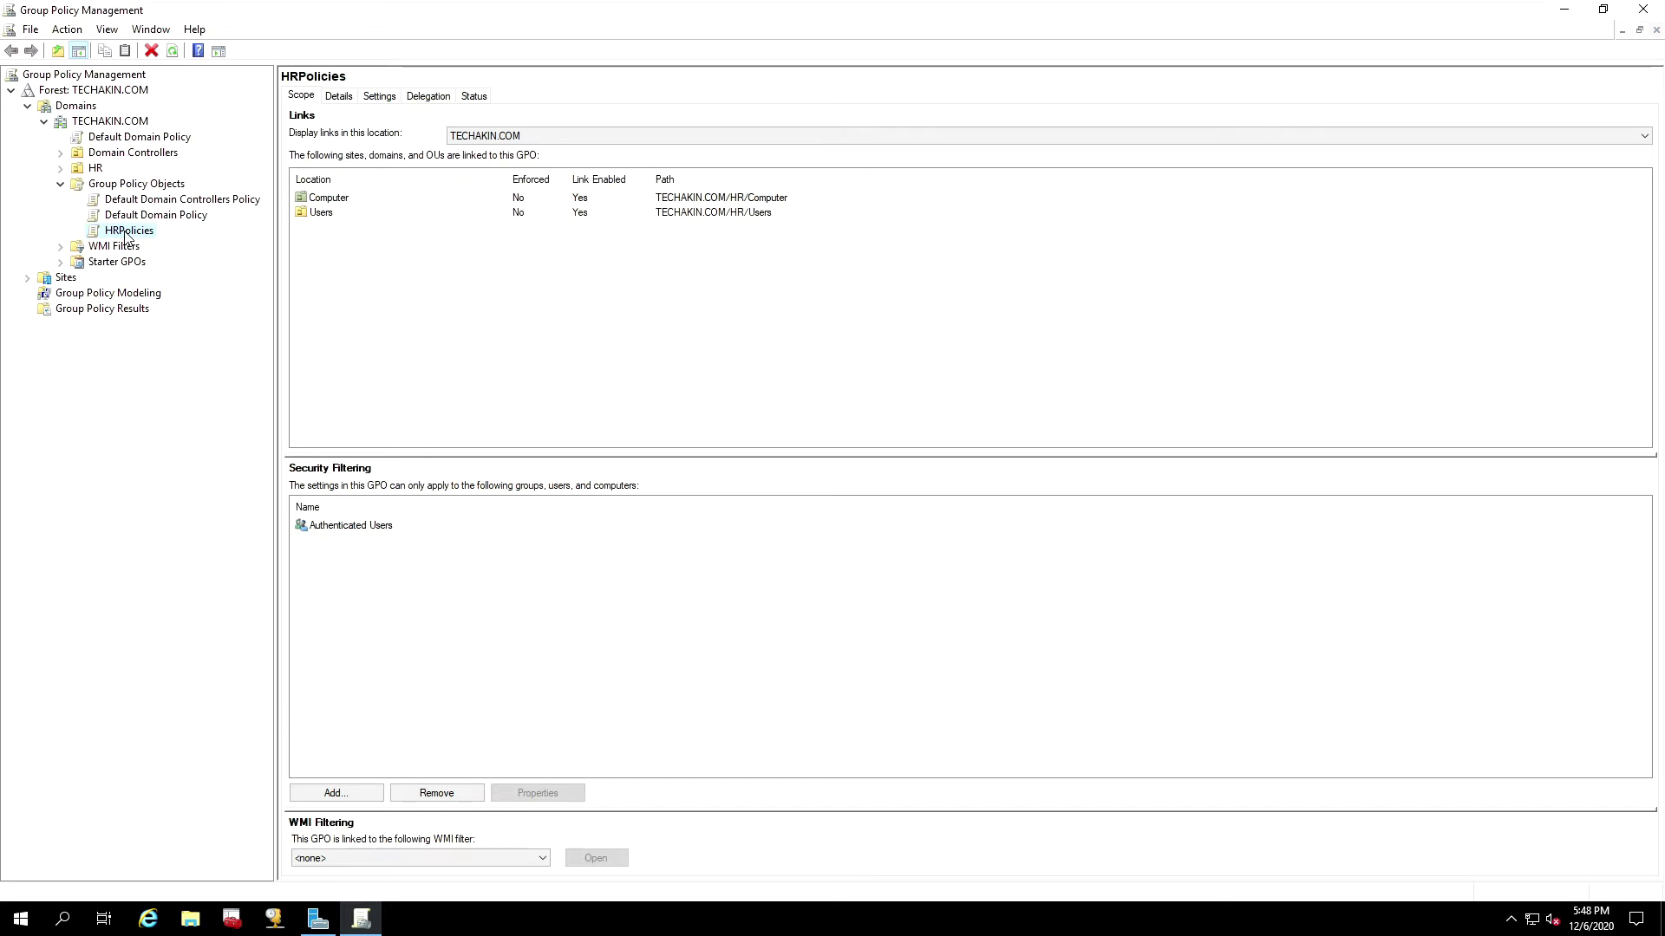
right_click(131, 234)
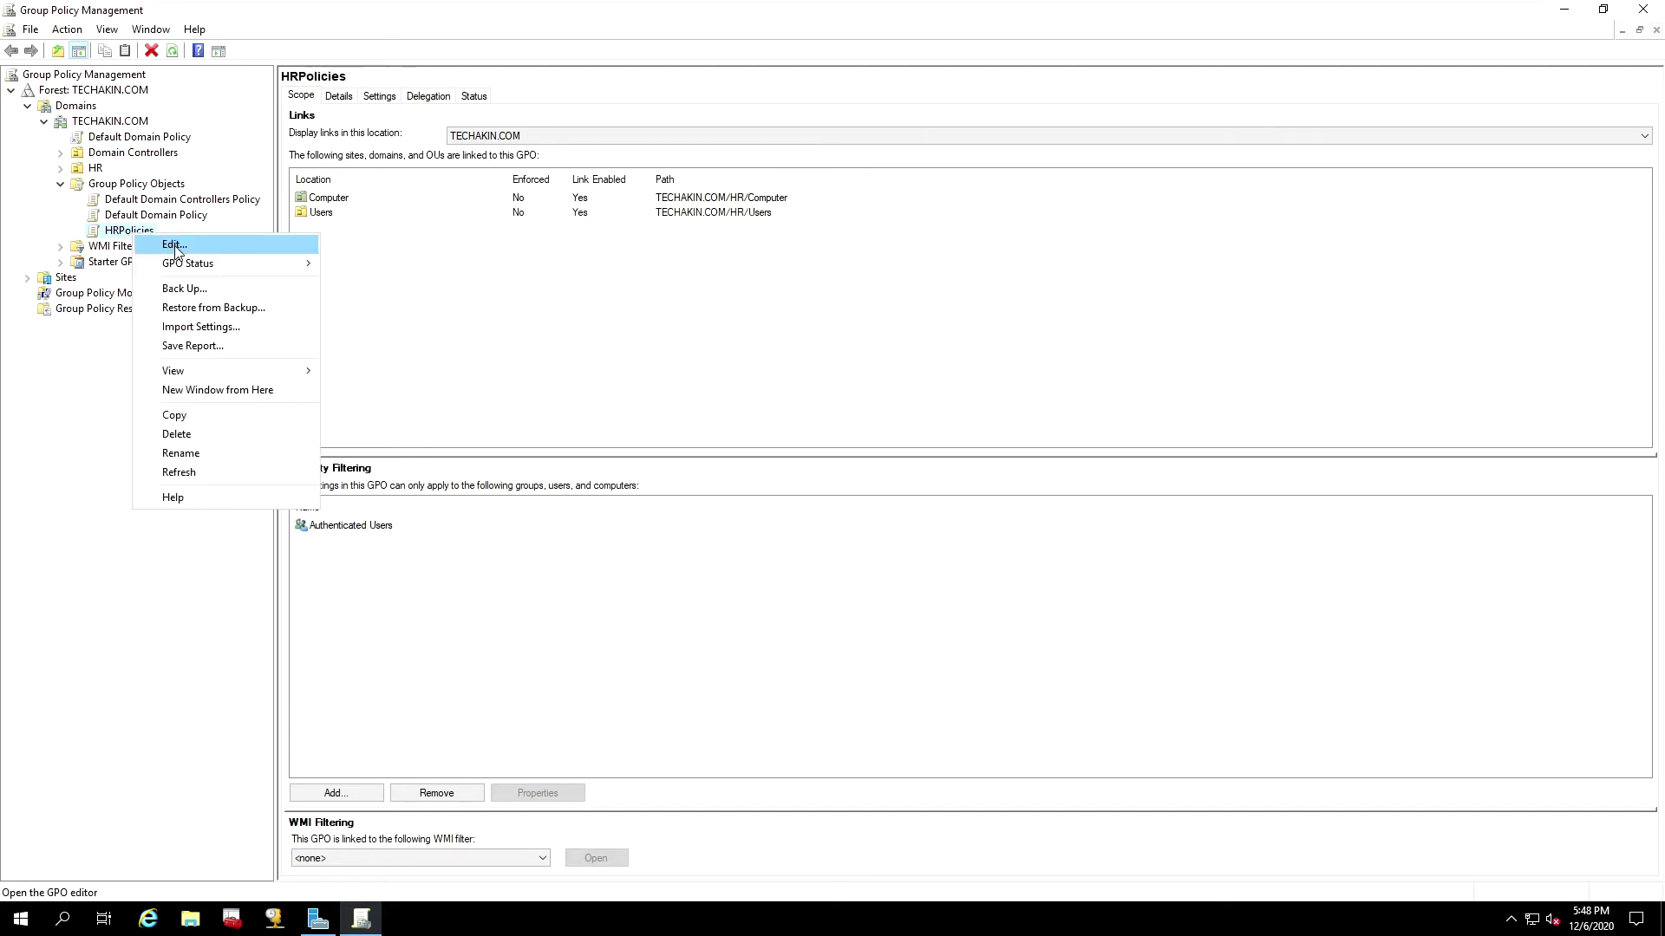
left_click(174, 246)
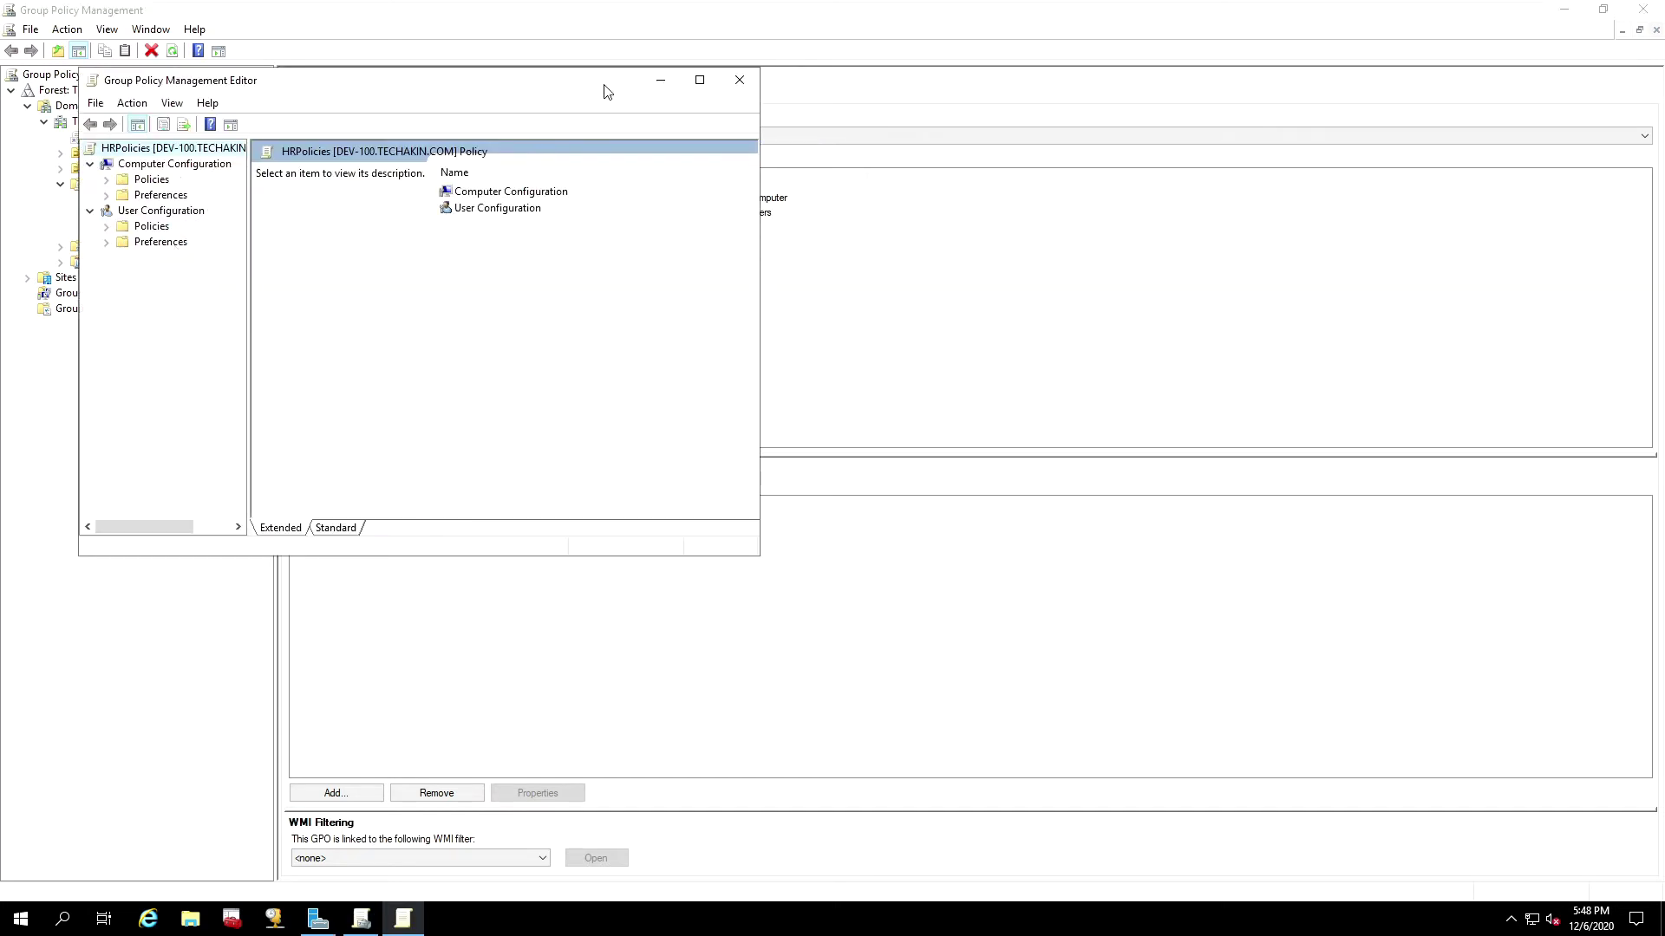
Step: Maximize the HRPolicies editor and switch between Computer Configuration and User Configuration in the tree
left_click(699, 80)
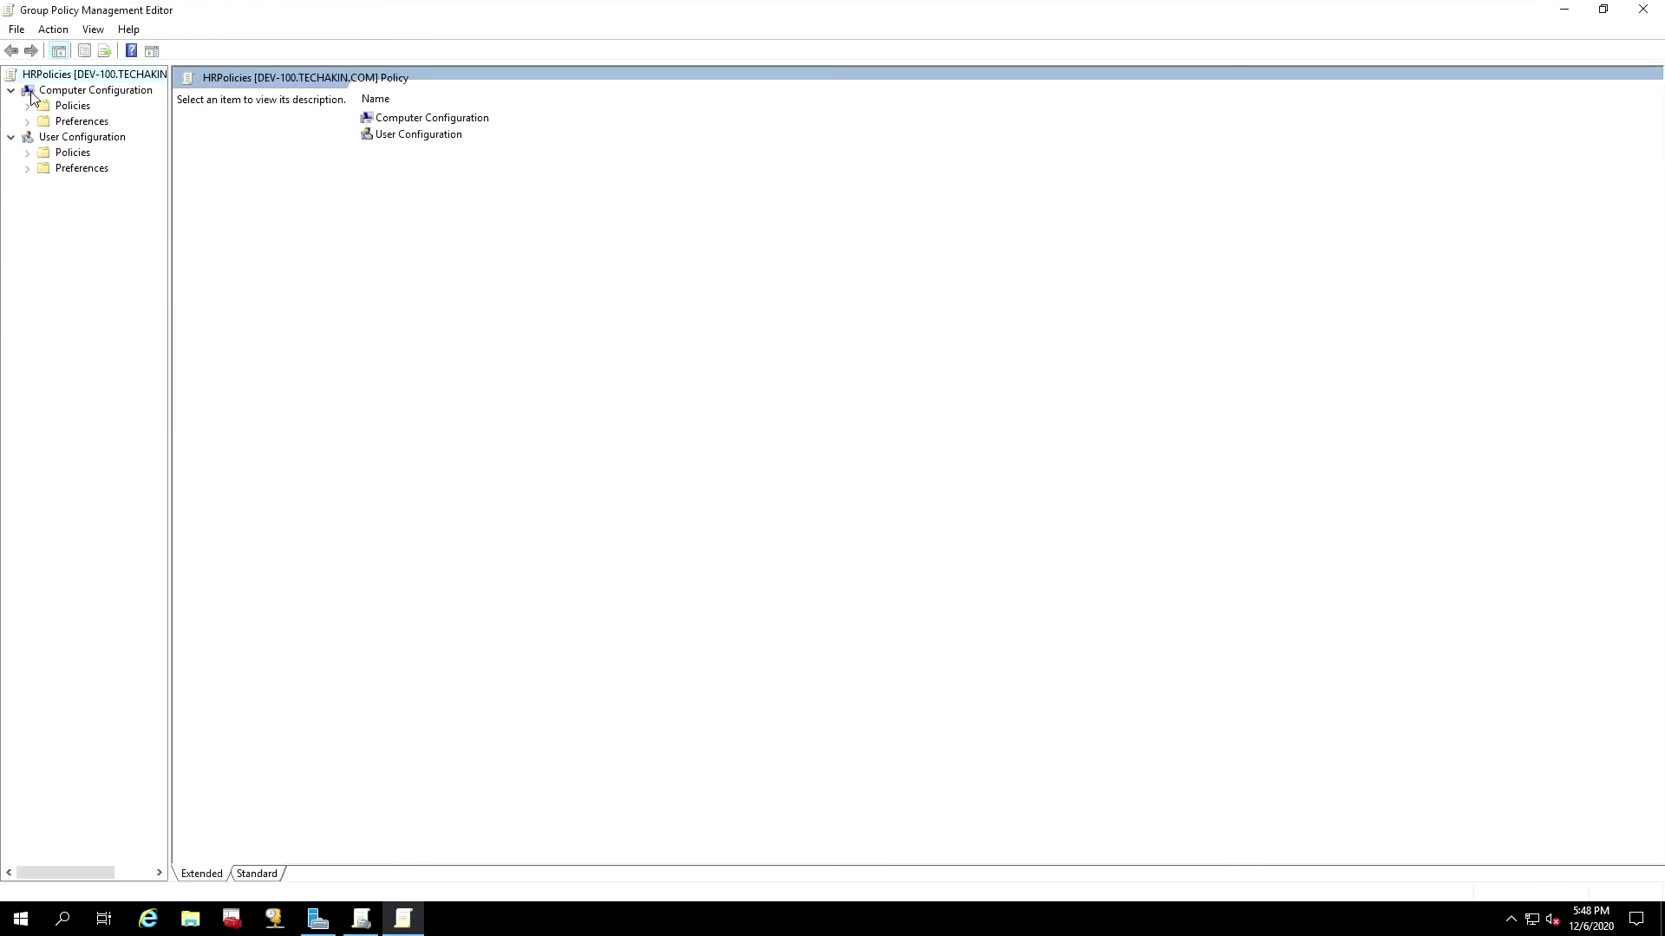
left_click(83, 92)
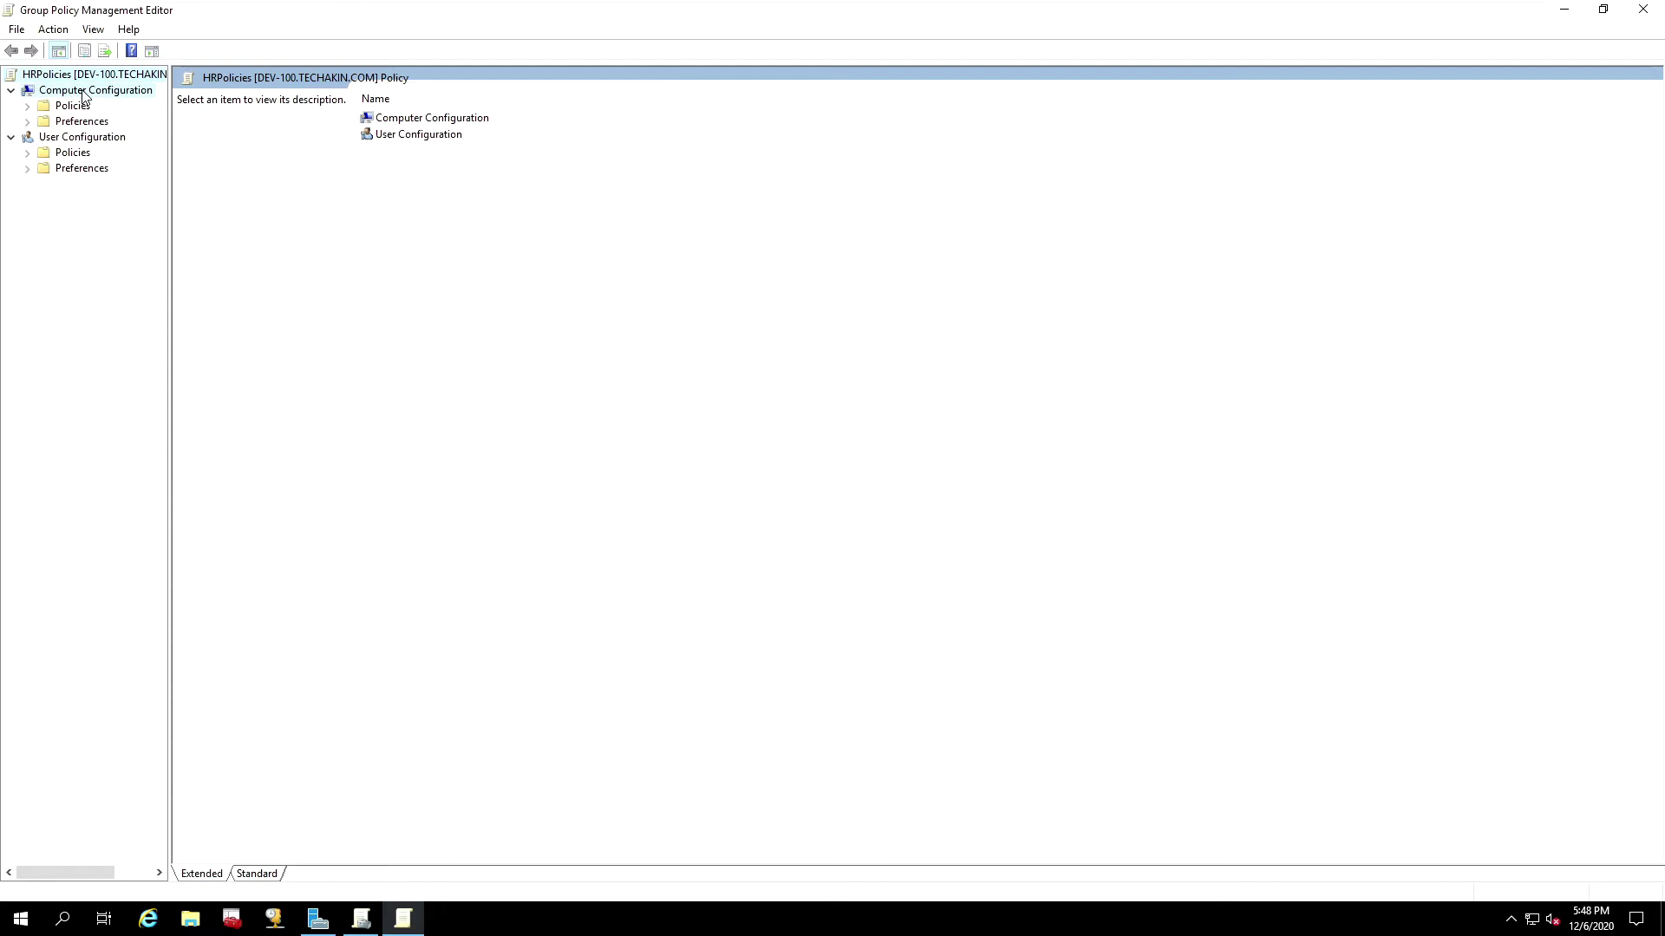
left_click(73, 143)
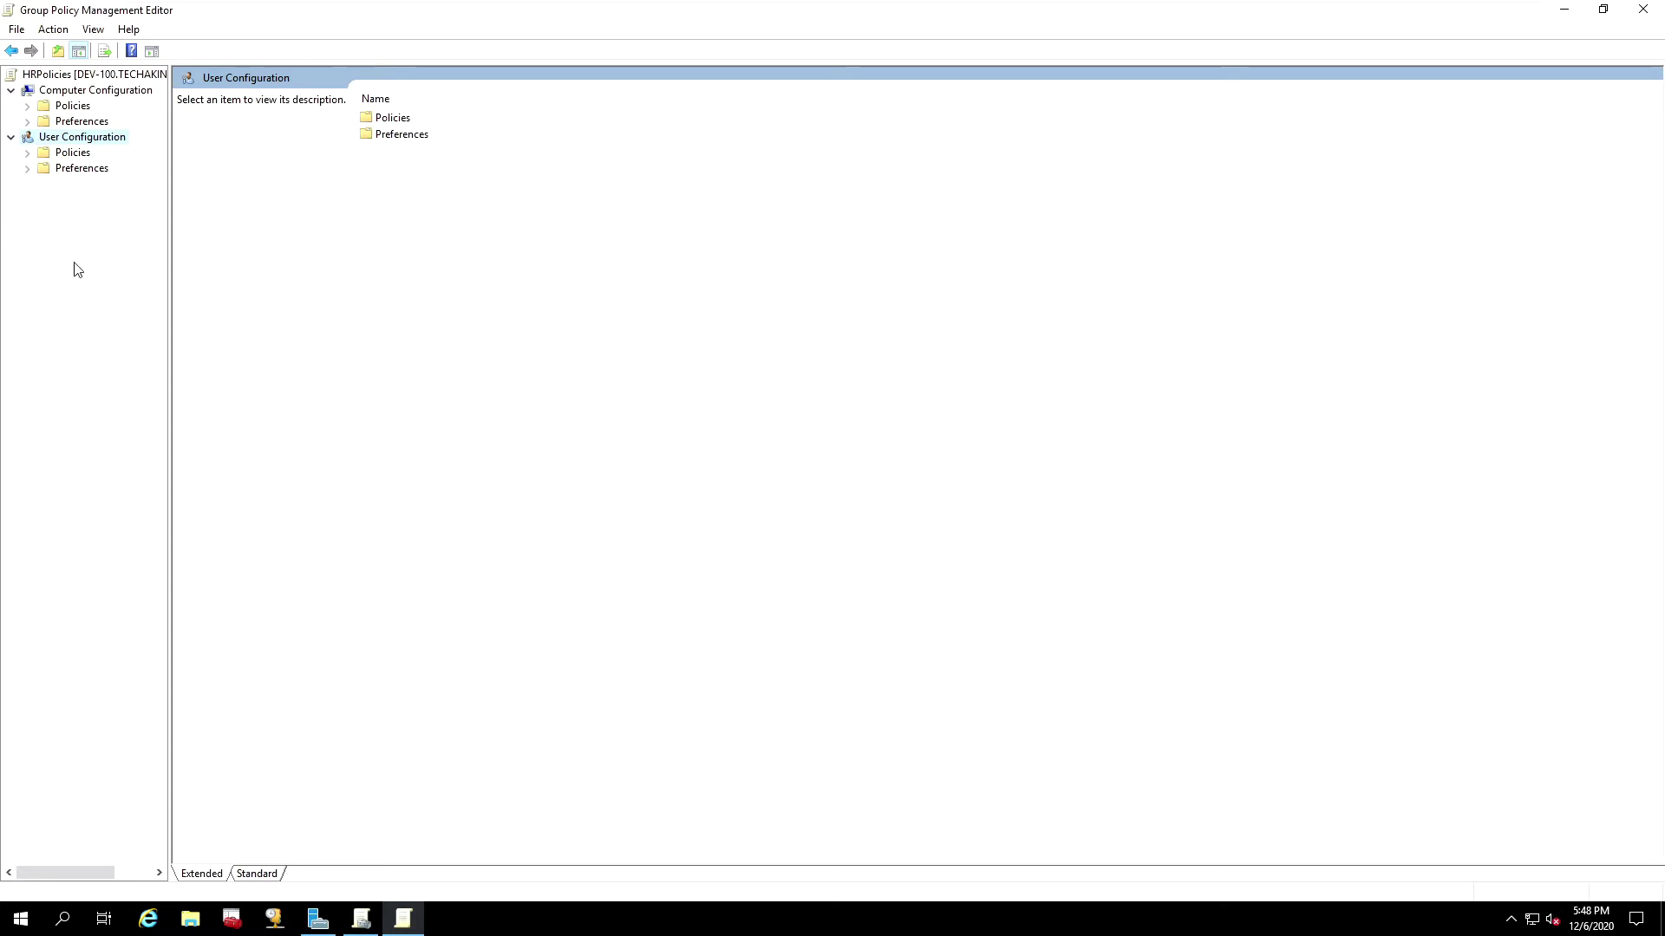
left_click(87, 92)
left_click(96, 140)
Step: On the DEV-200 client, confirm the Start menu still lists Control Panel, then return to DEV-100
mouse_move(571, 4)
left_click(875, 14)
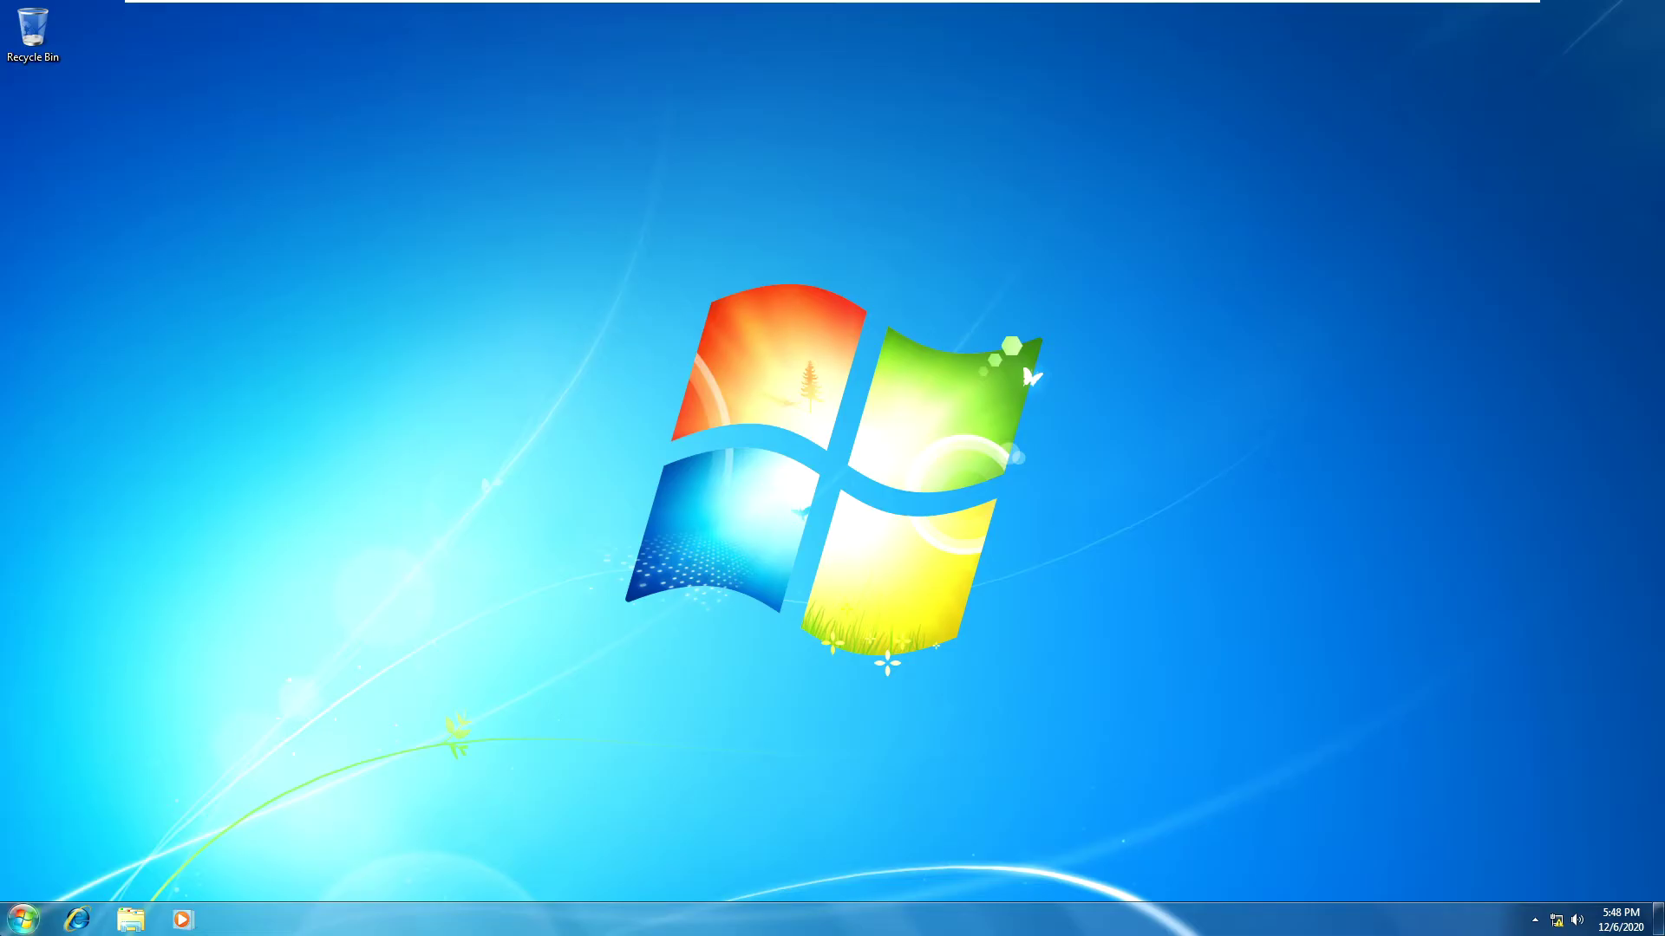
left_click(17, 920)
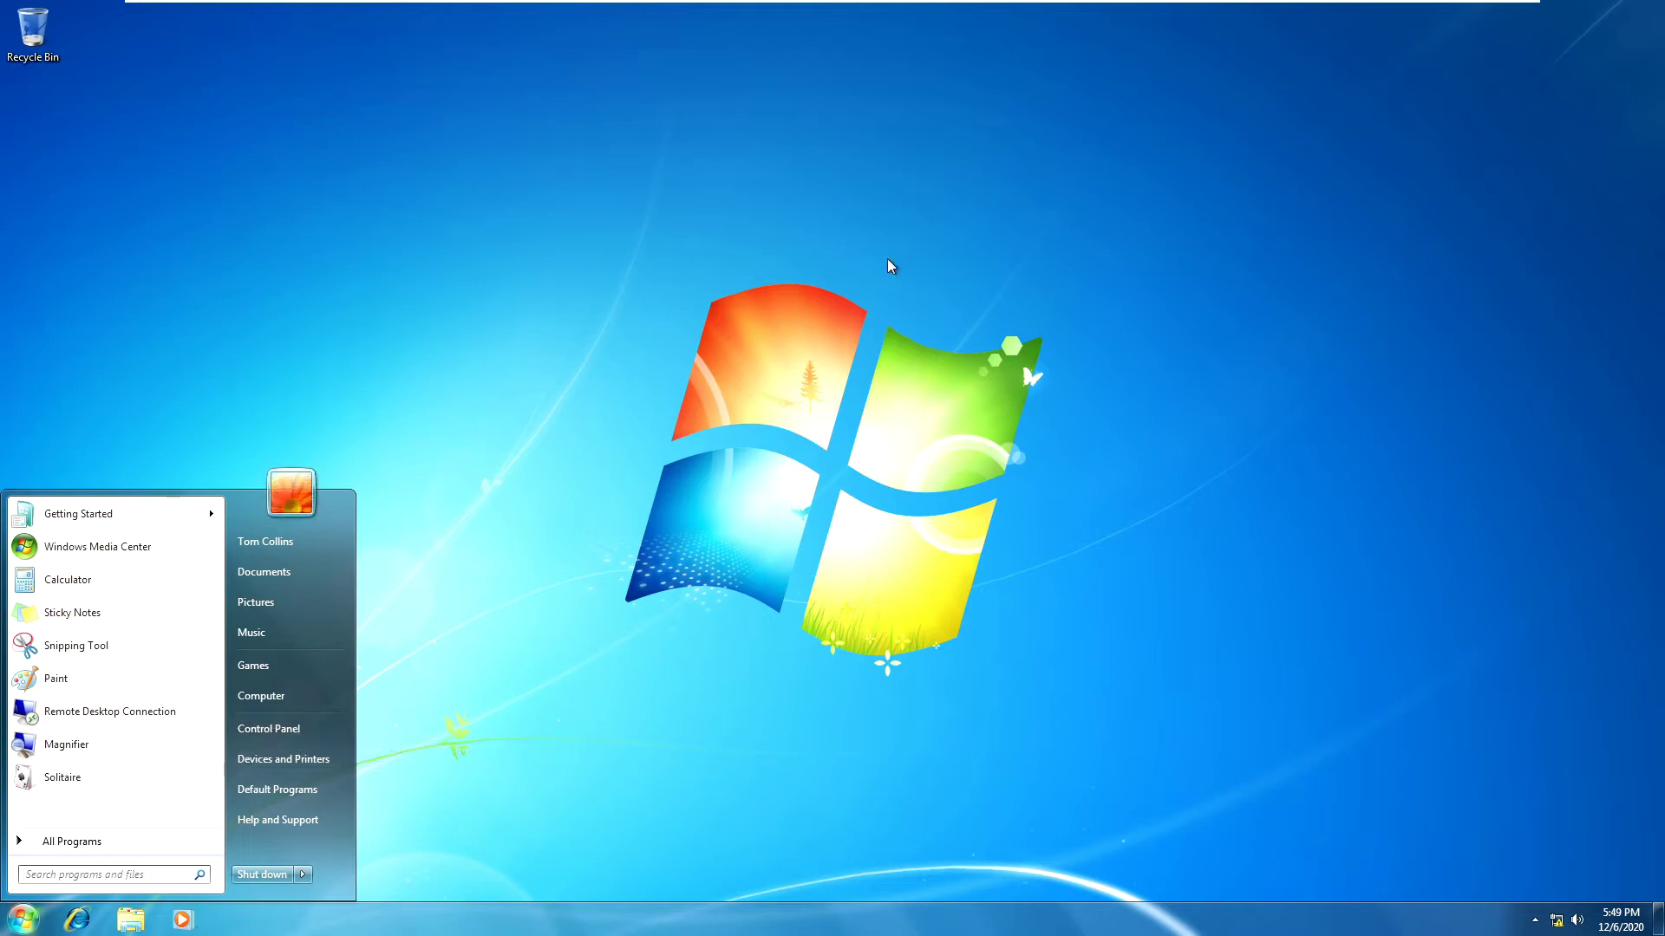
mouse_move(959, 7)
left_click(784, 13)
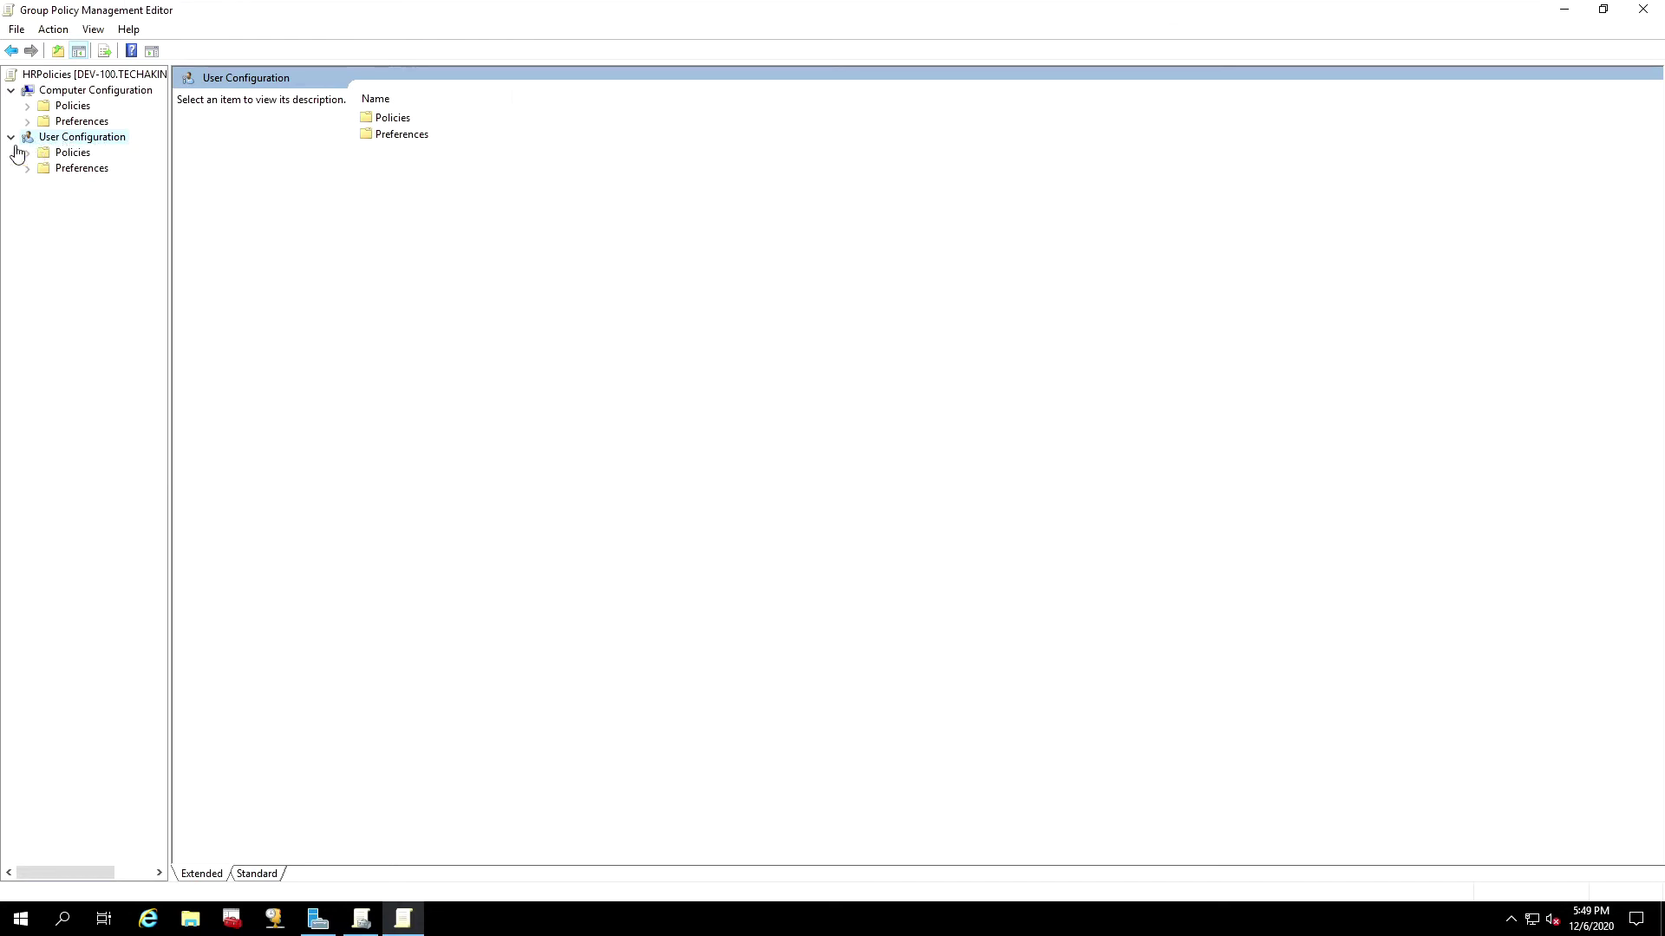
Step: Widen the tree and browse User Configuration > Policies > Administrative Templates > Control Panel to 'Prohibit access to Control Panel and PC settings'
left_click(28, 152)
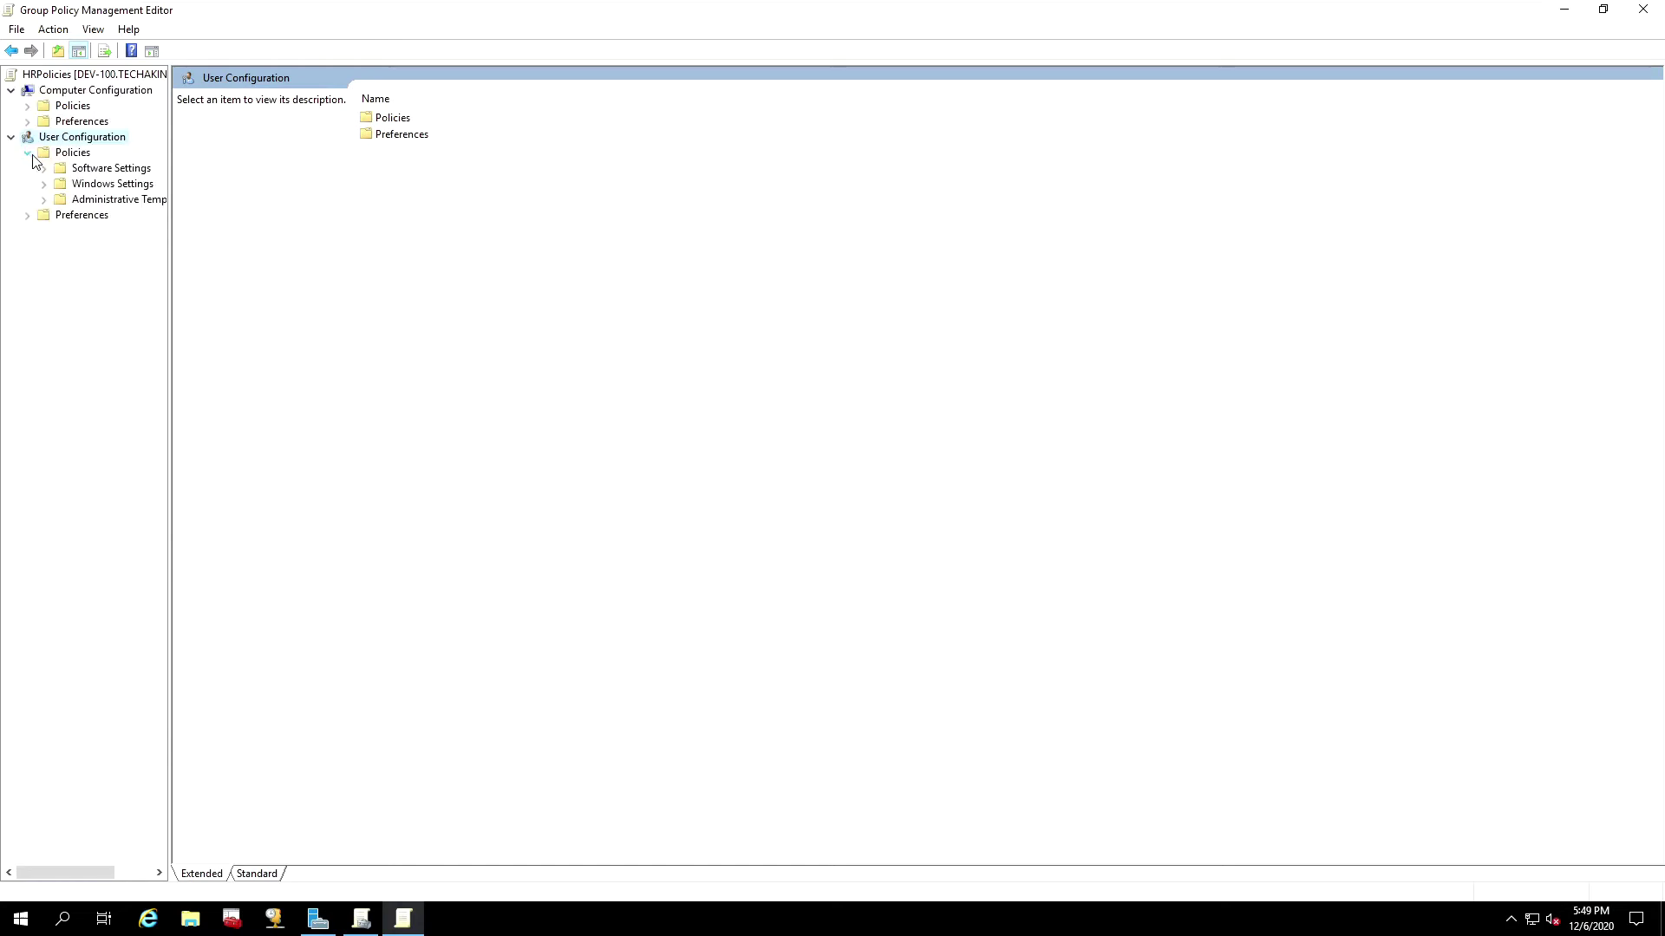
left_click_drag(170, 184, 271, 165)
left_click(156, 201)
left_click(46, 201)
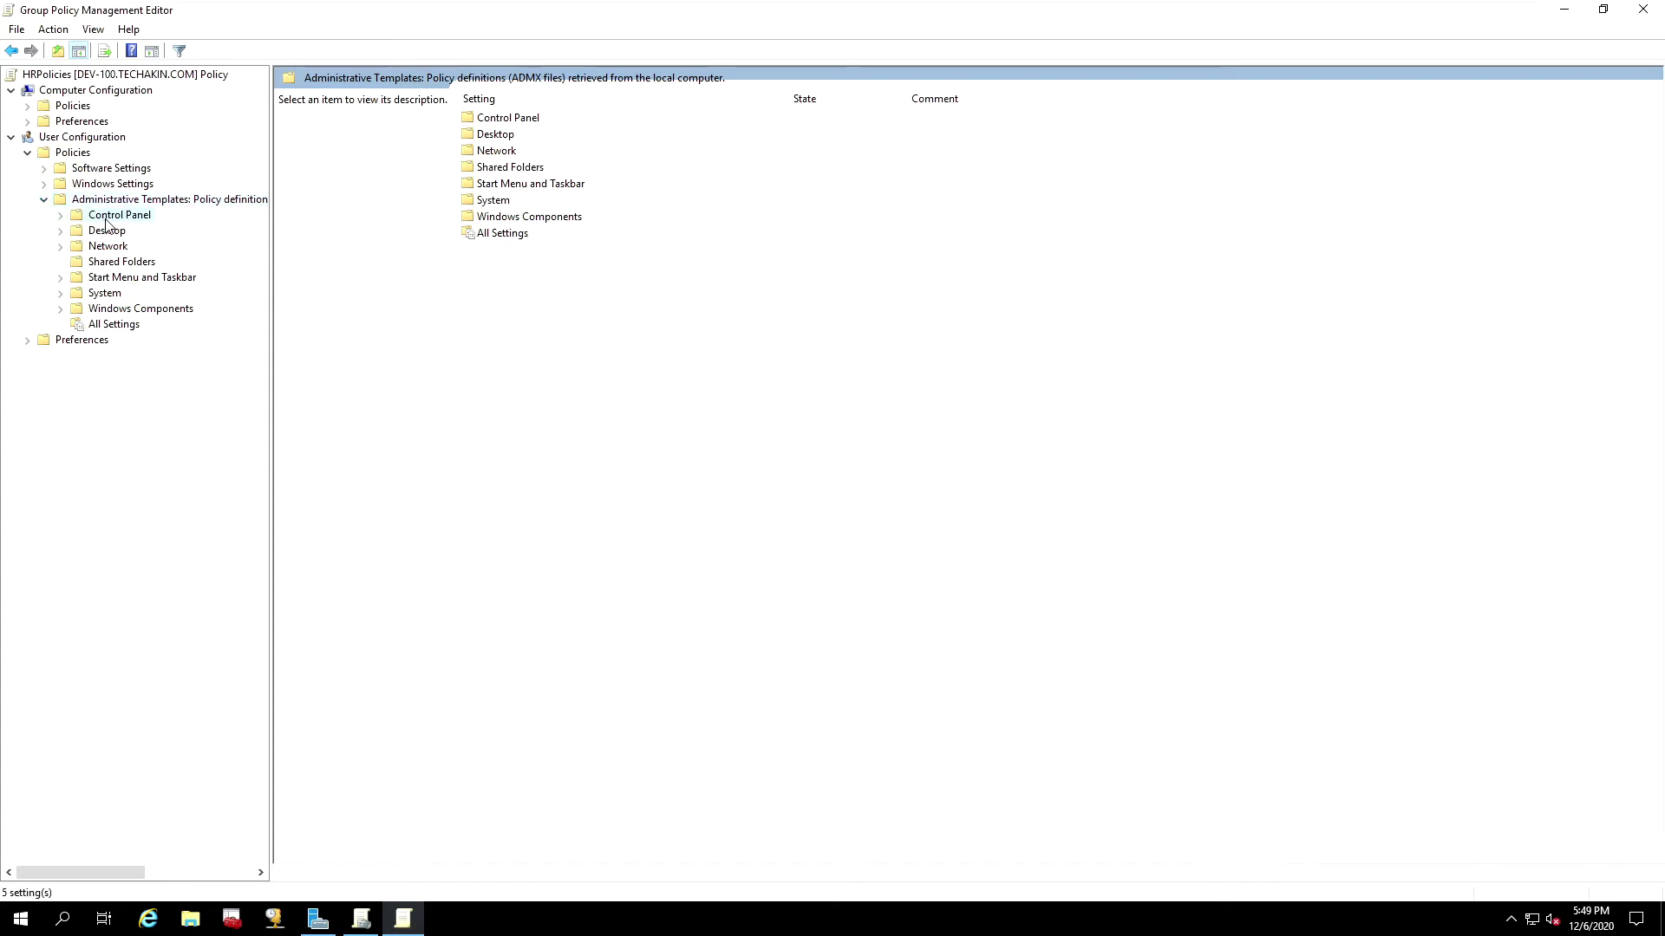
left_click(65, 217)
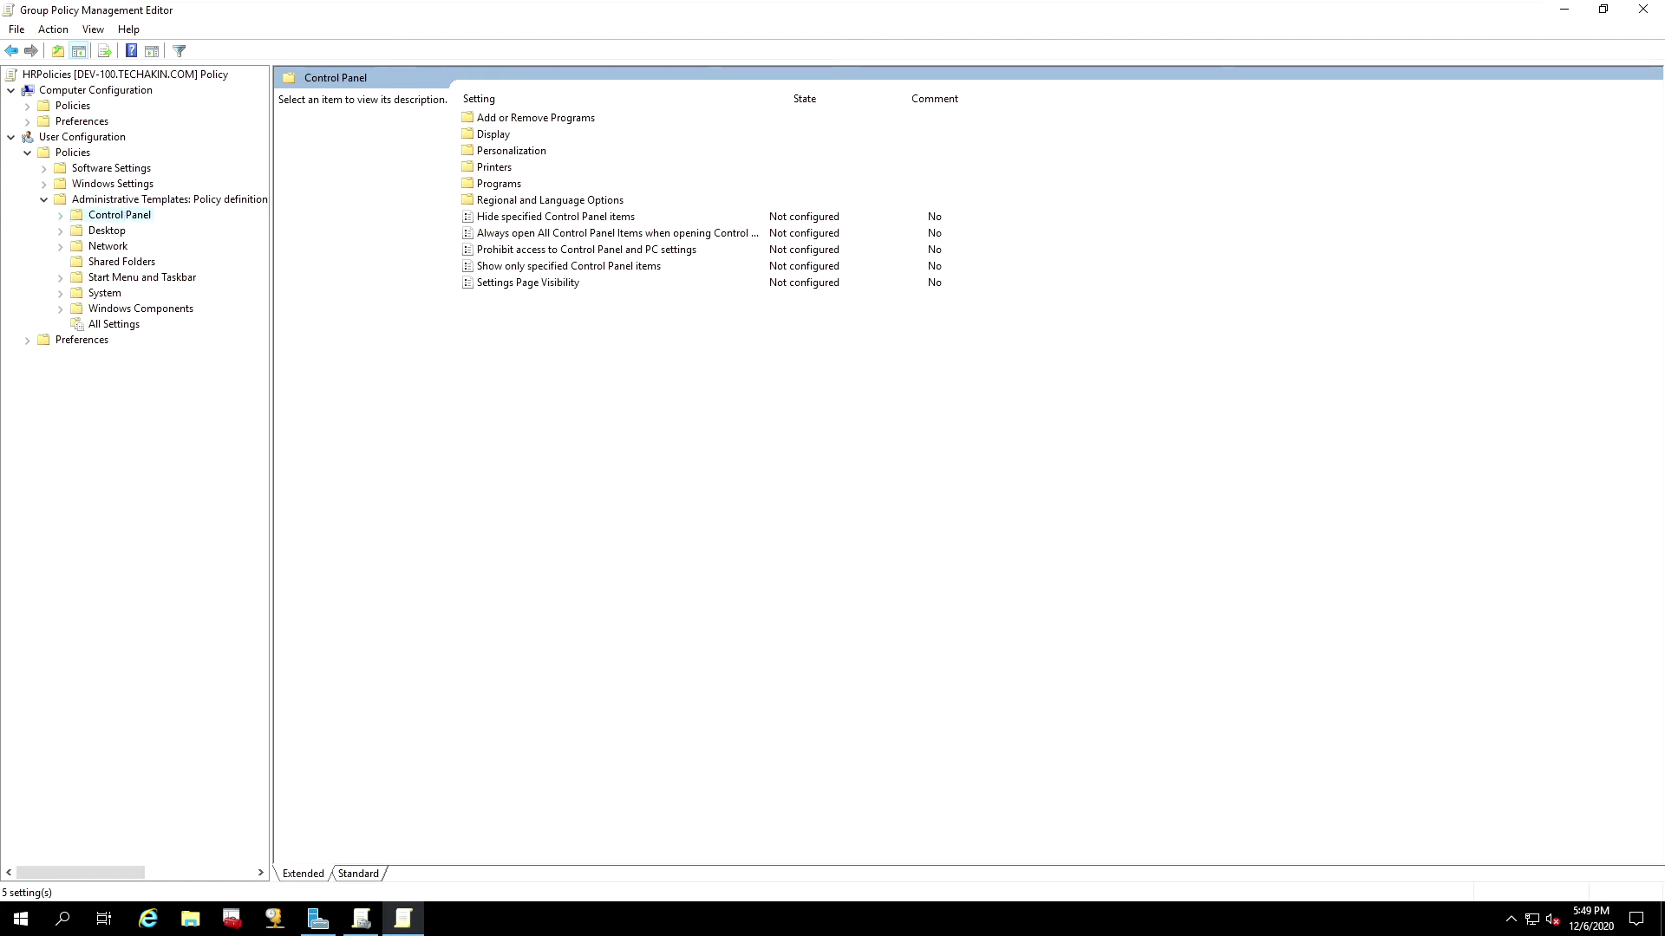
left_click(490, 254)
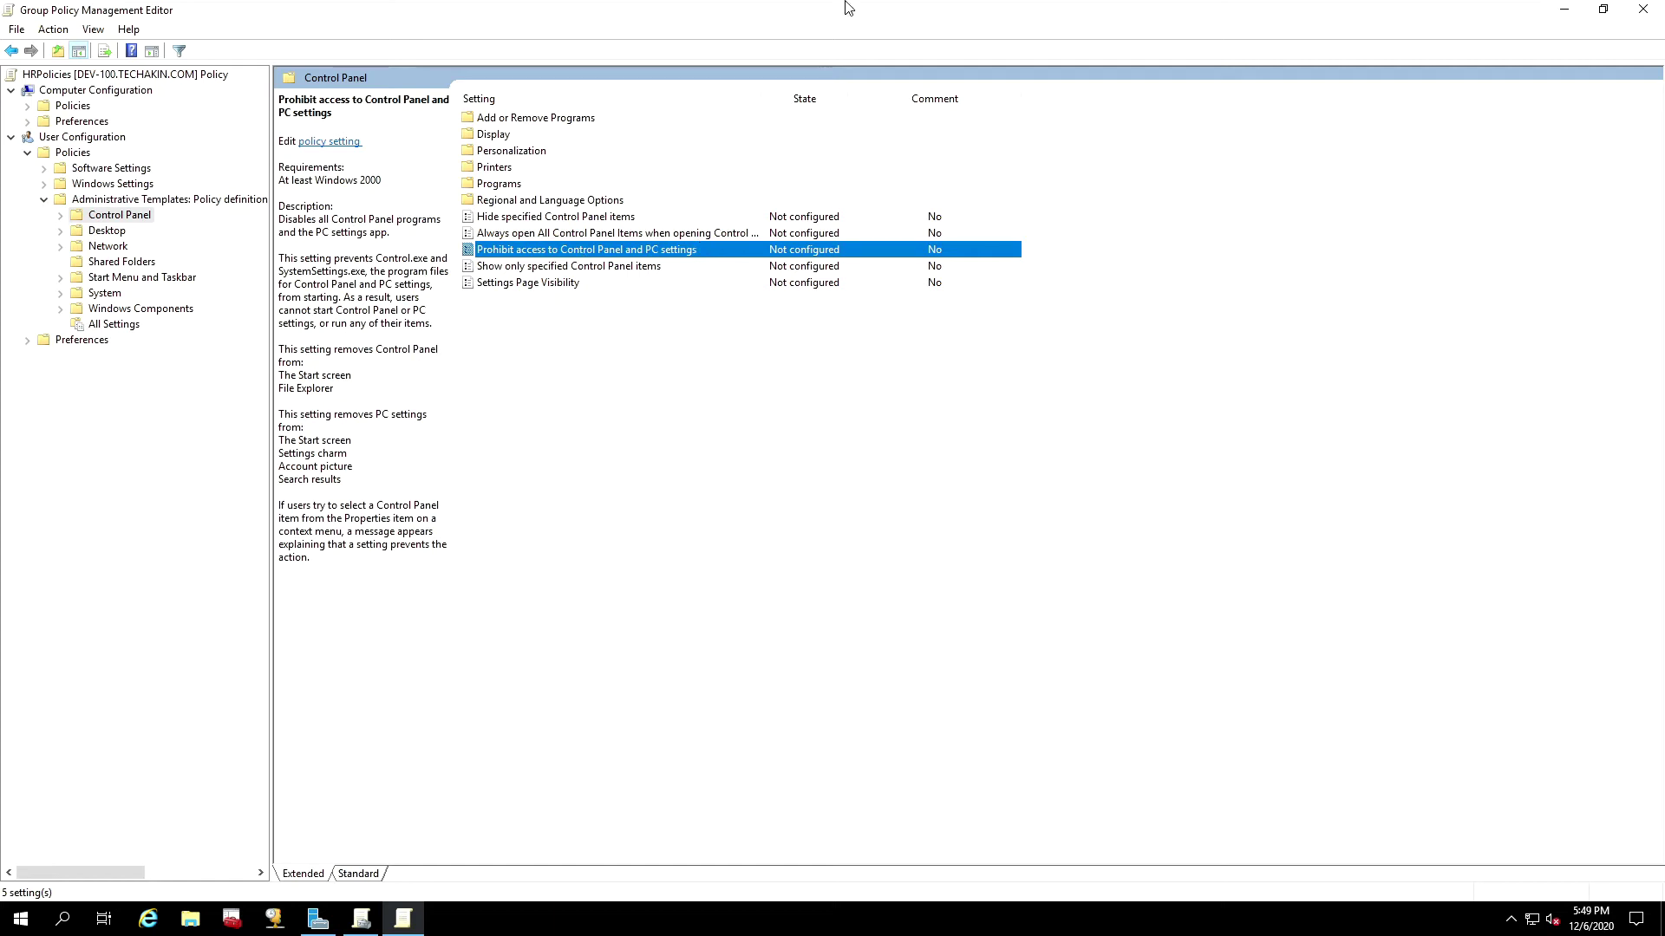
Step: On DEV-200, open Control Panel's Uninstall a program list, select VMware Tools and Visual C++ x86, then close it
left_click(875, 13)
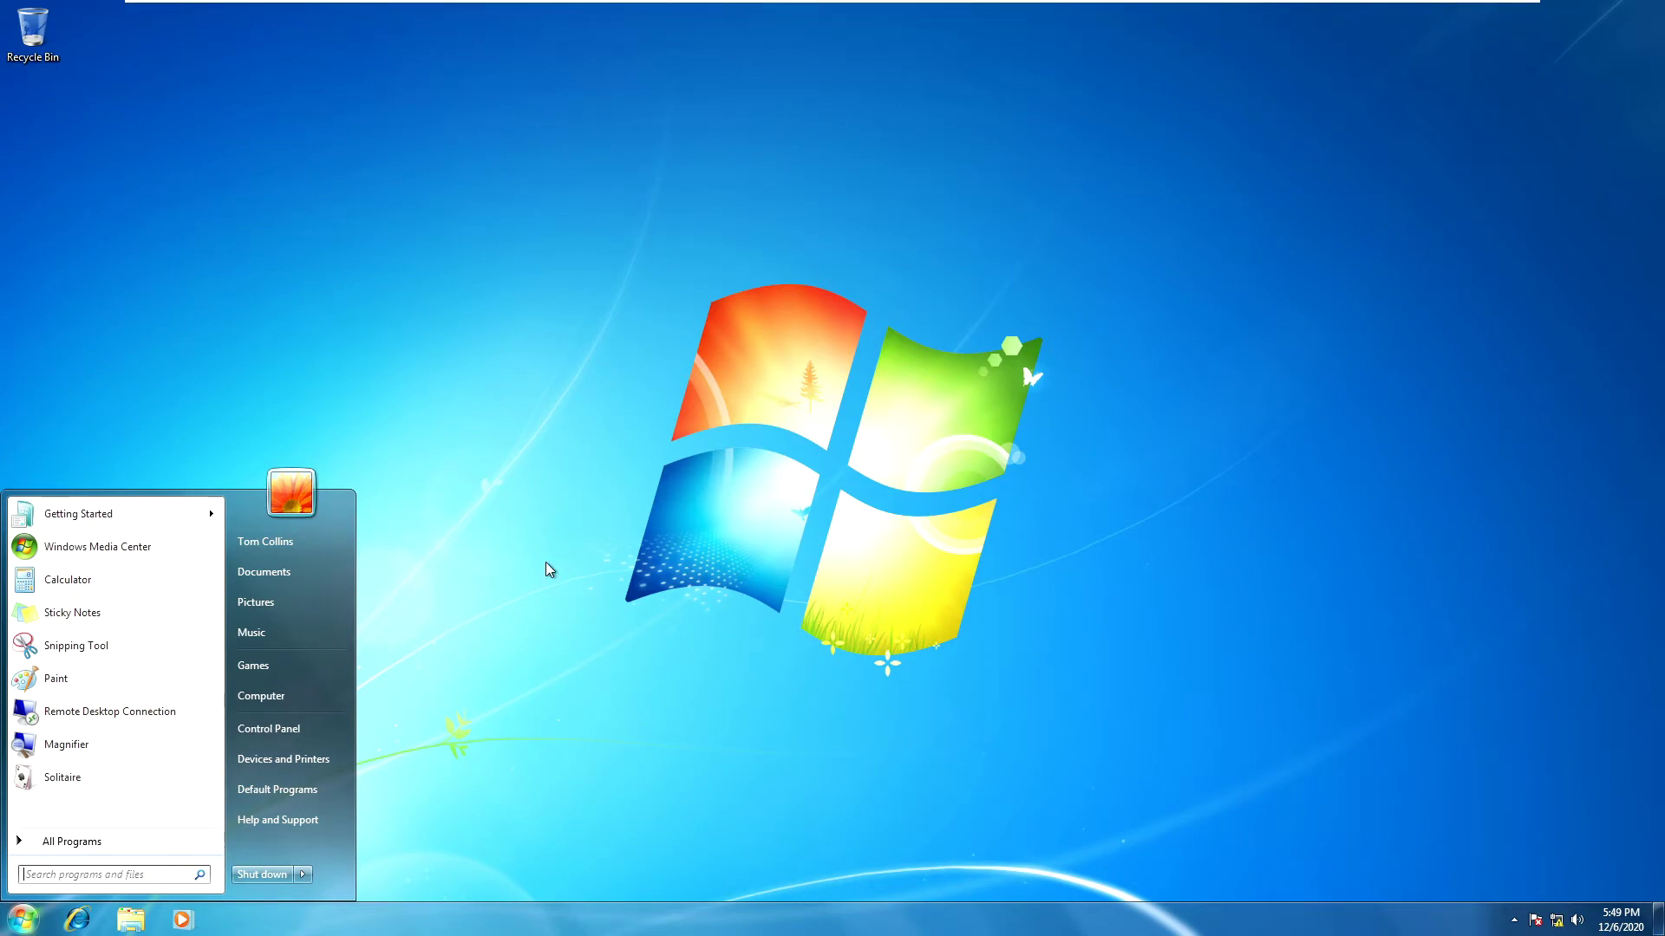
left_click(275, 729)
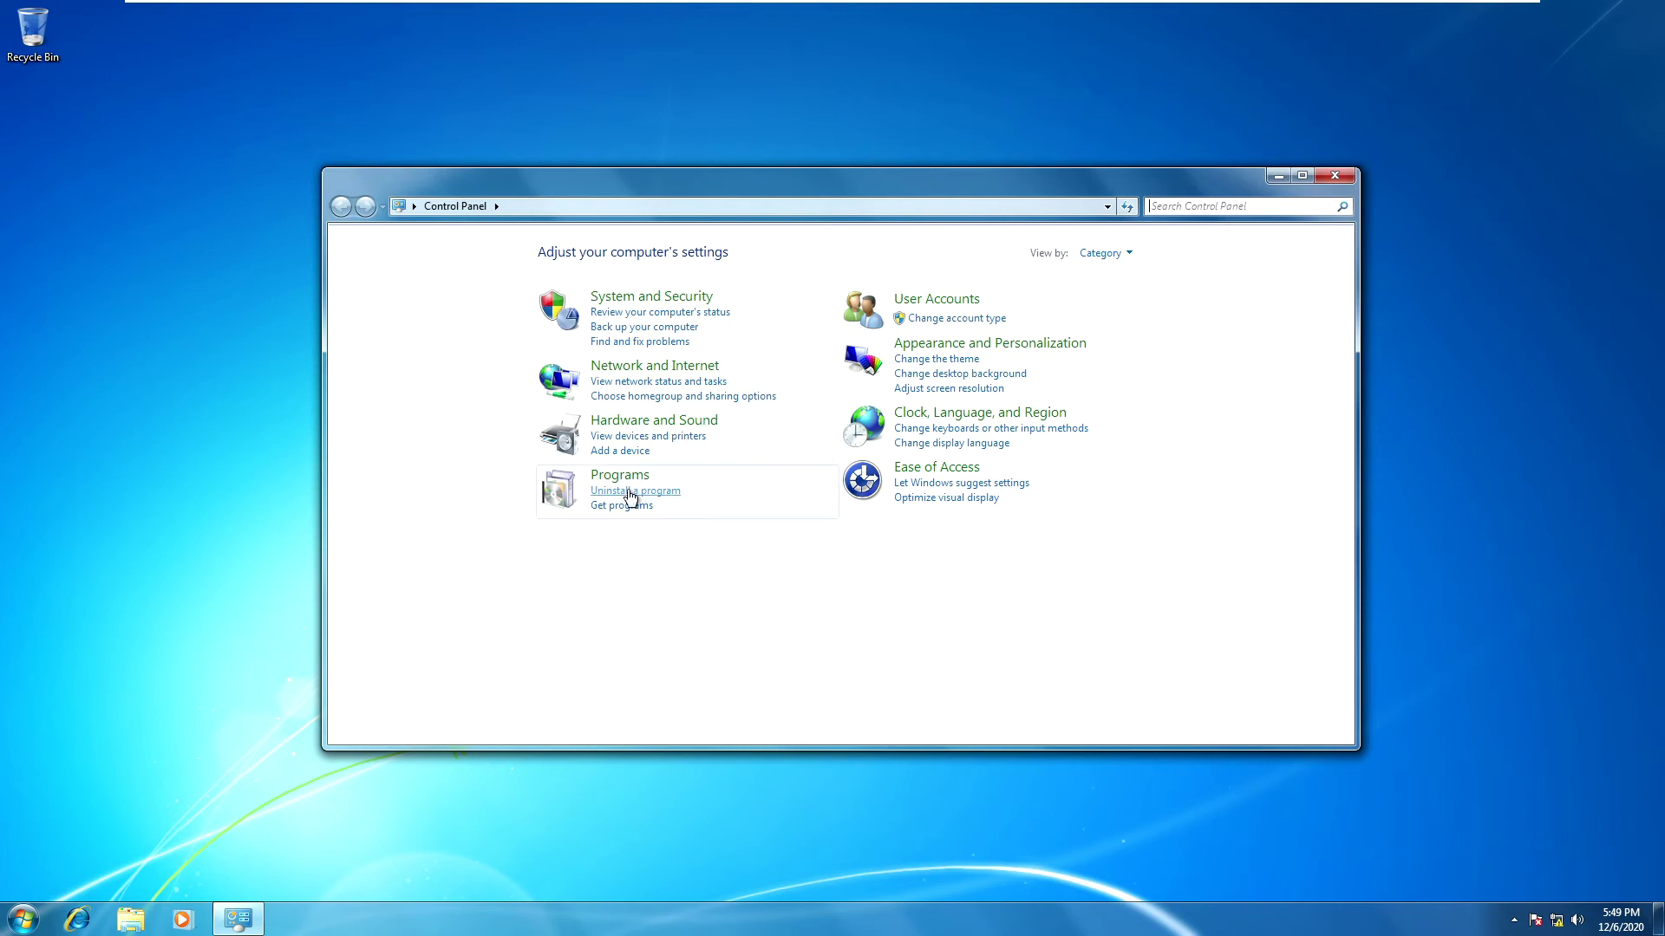
left_click(629, 493)
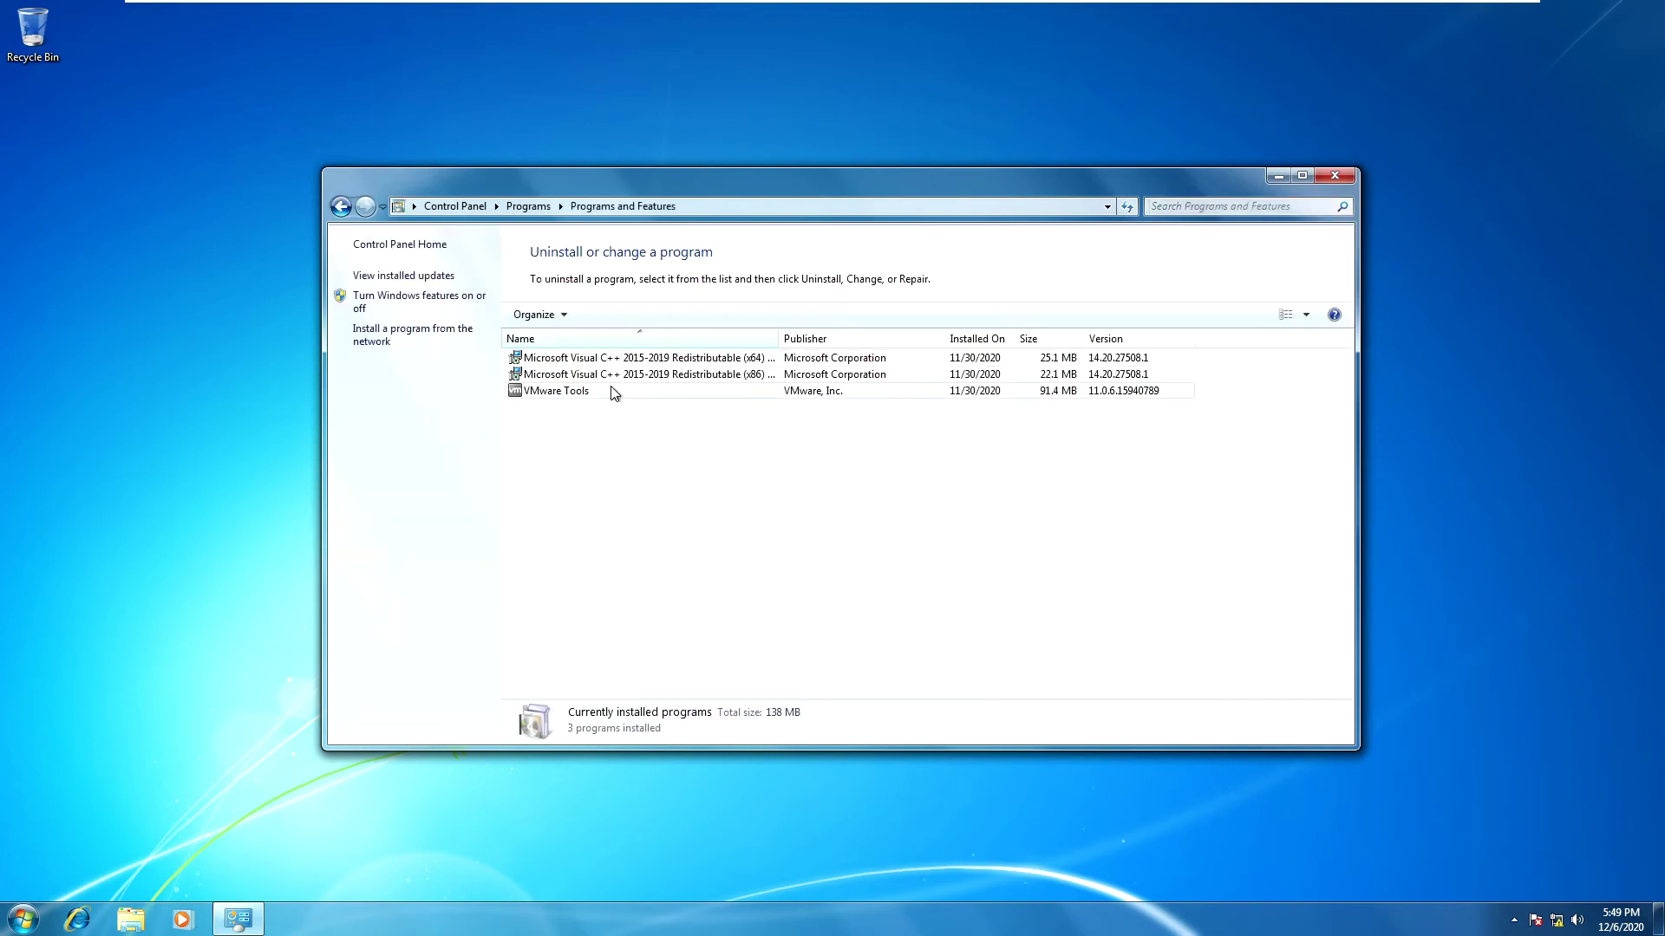
left_click(608, 392)
left_click(674, 376)
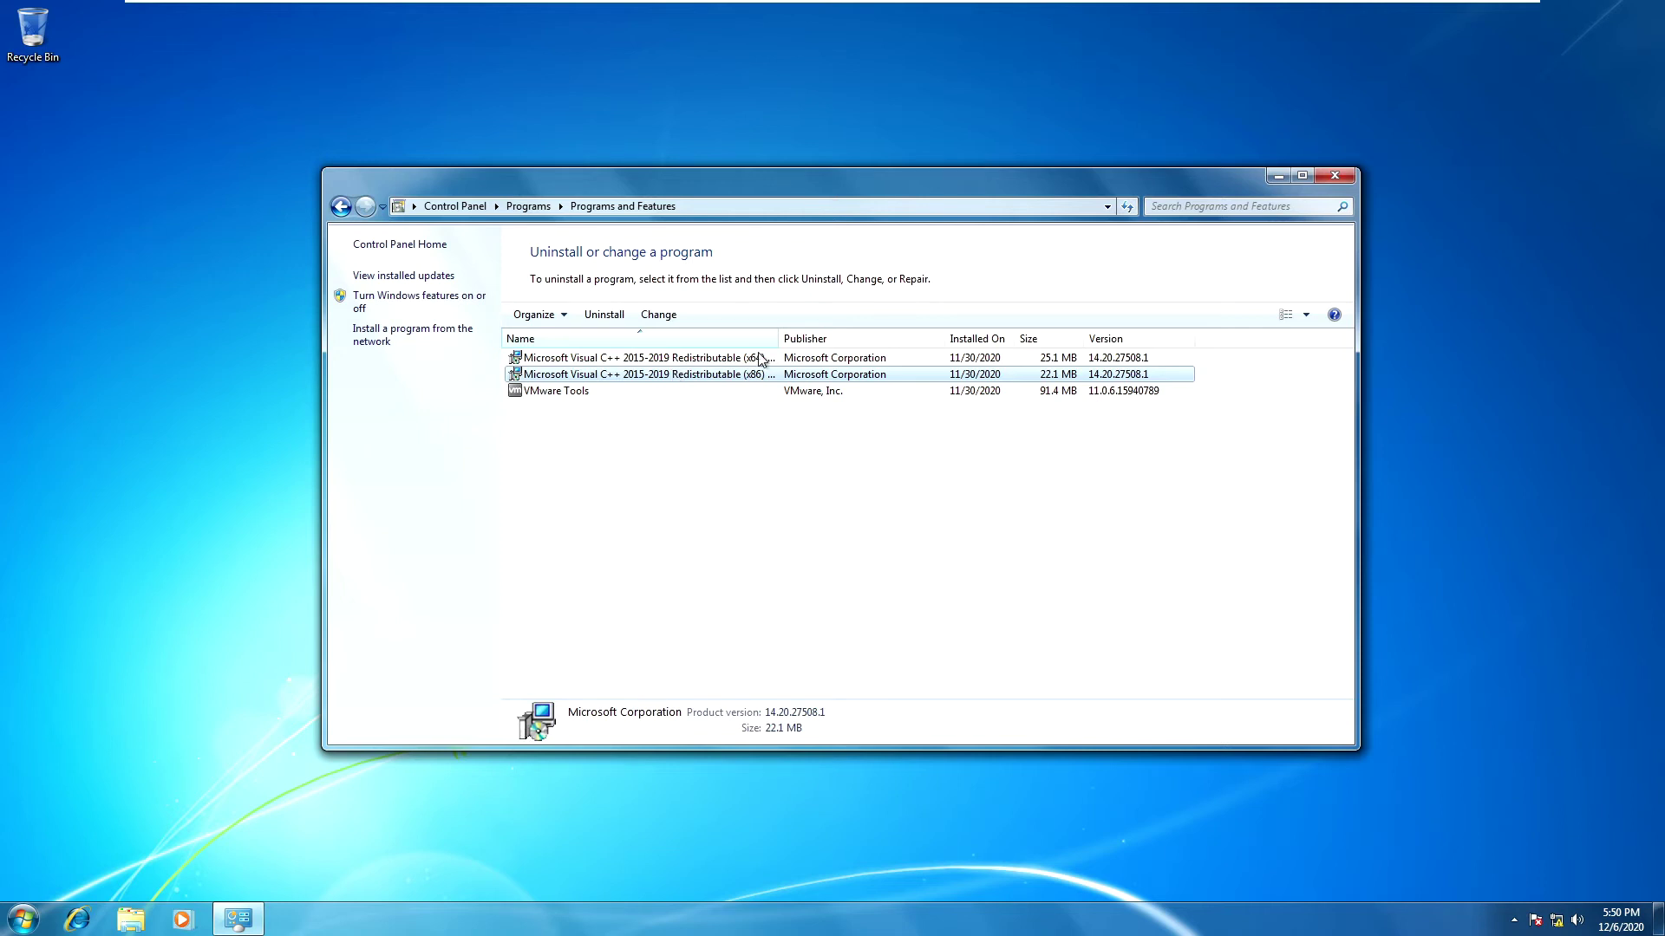
left_click(1333, 177)
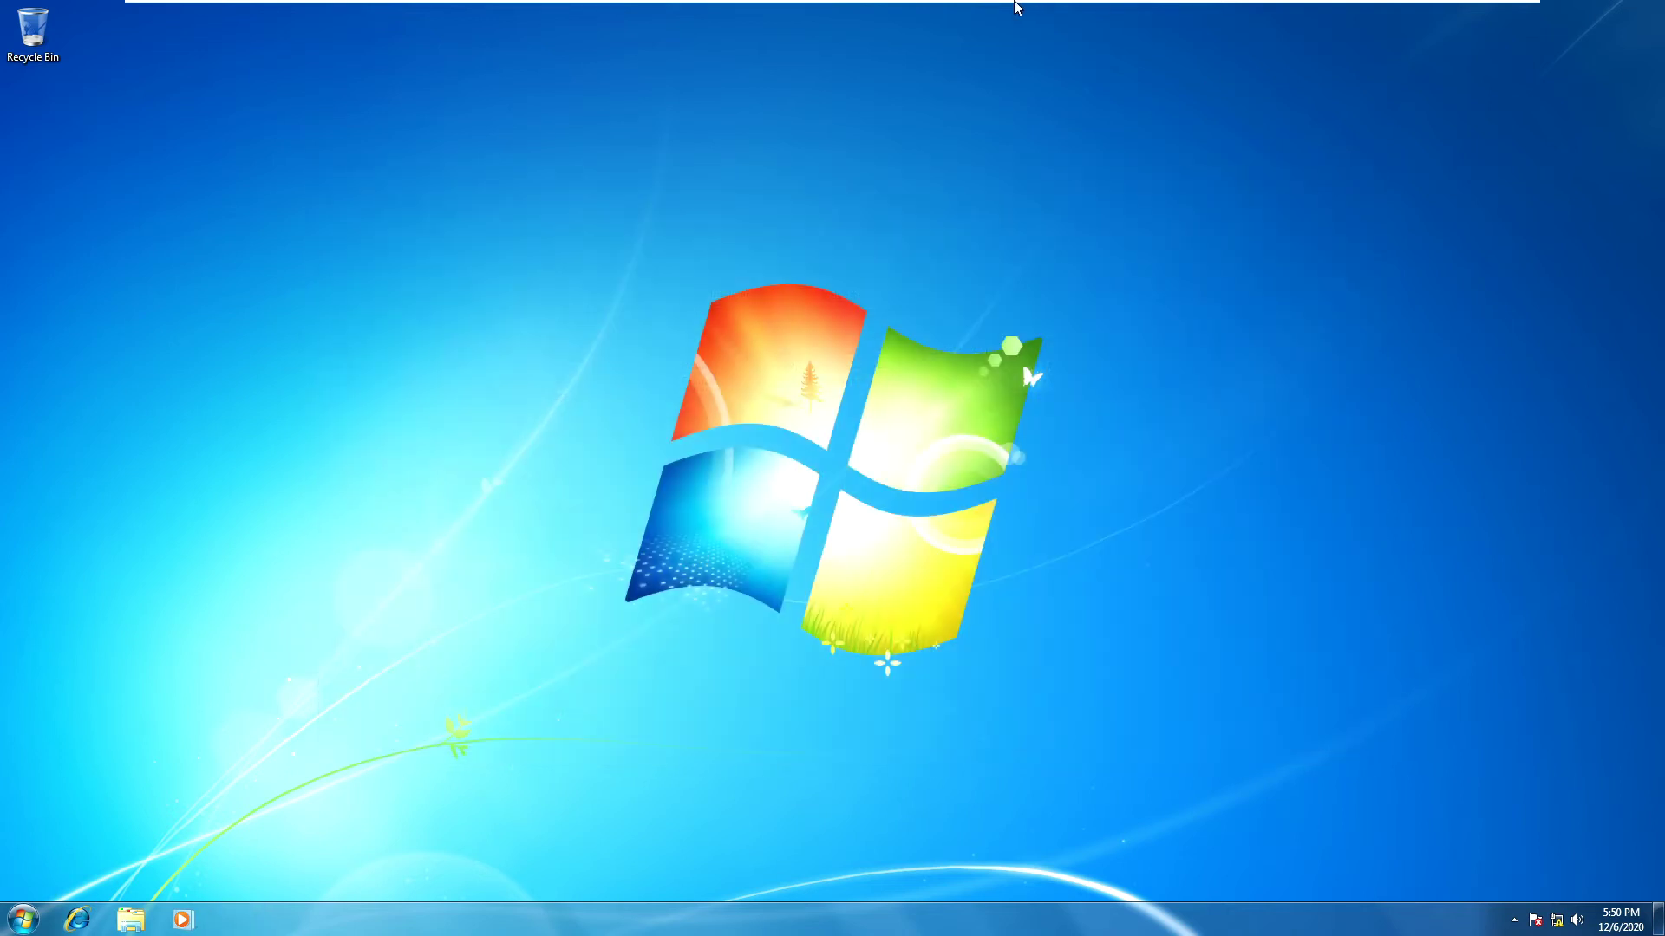
Step: Back on DEV-100, open the 'Prohibit access to Control Panel and PC settings' policy dialog
mouse_move(1013, 4)
left_click(790, 12)
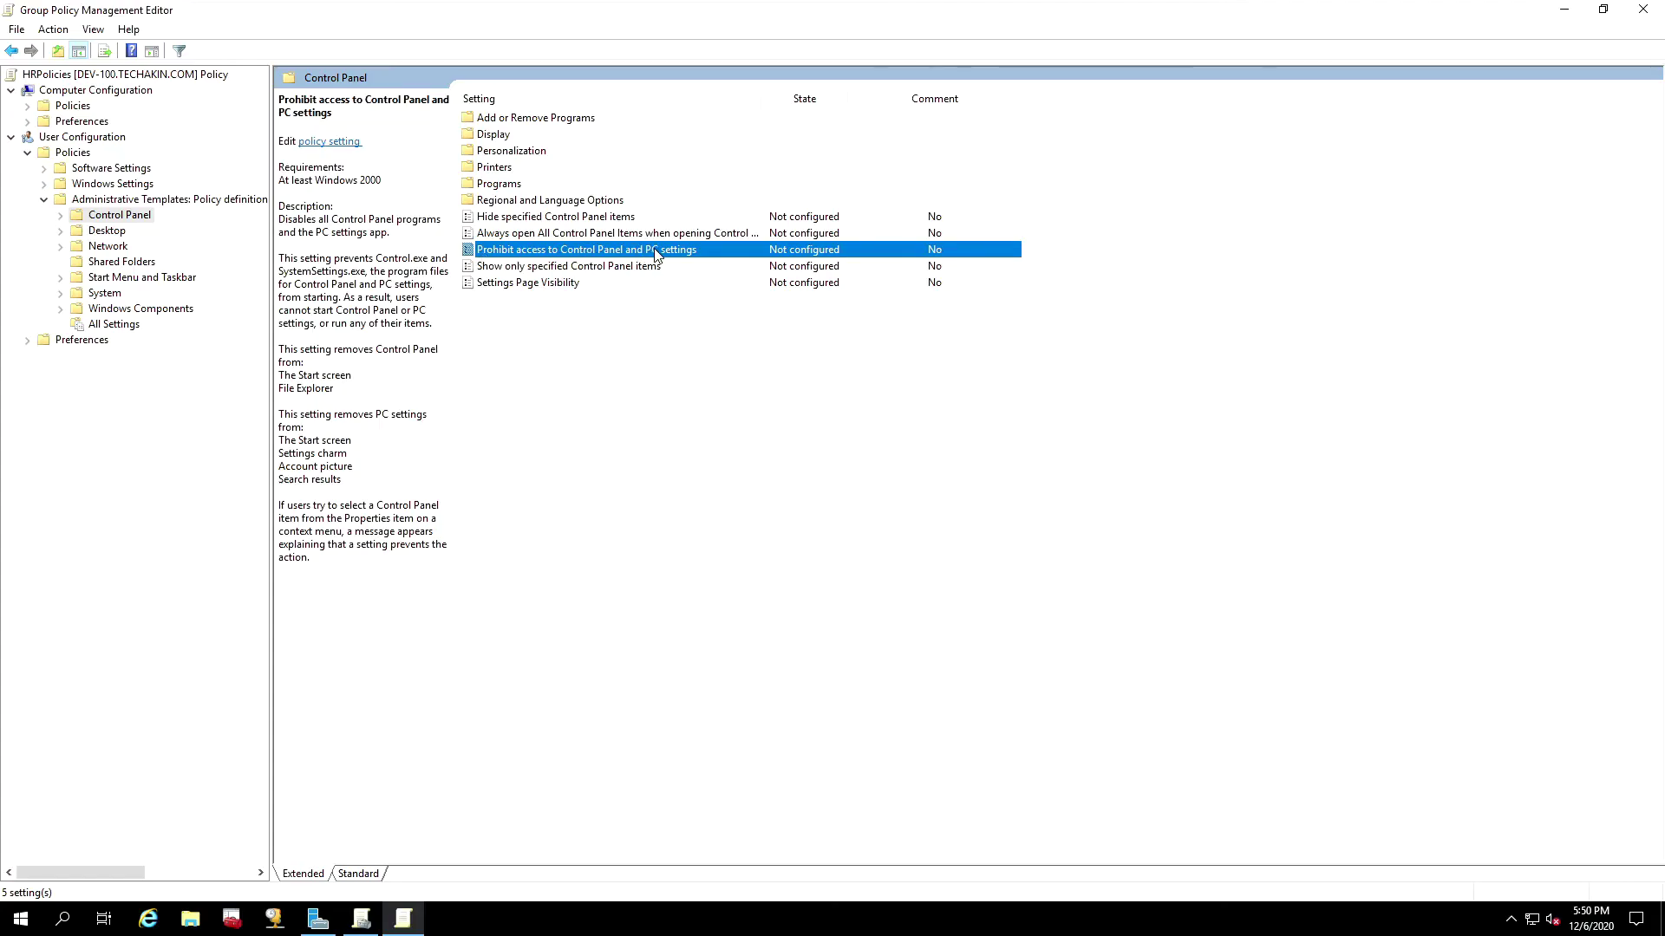
double_click(527, 254)
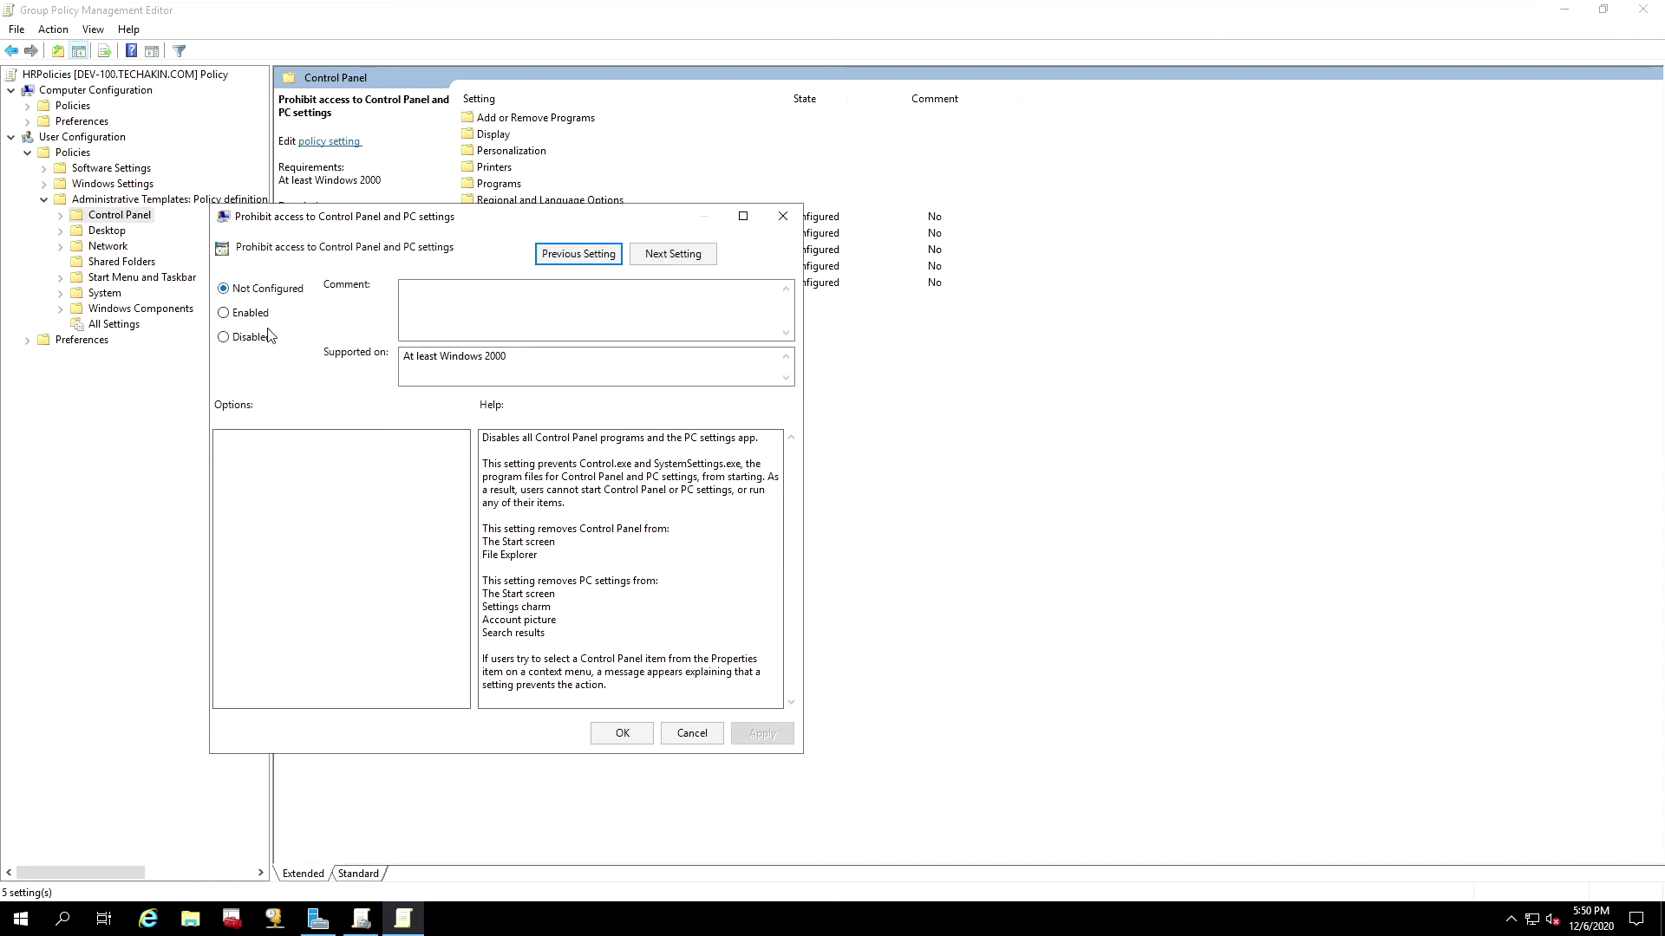
Step: Set the Control Panel prohibition policy to Enabled, add an explanatory comment, and apply it
left_click(225, 314)
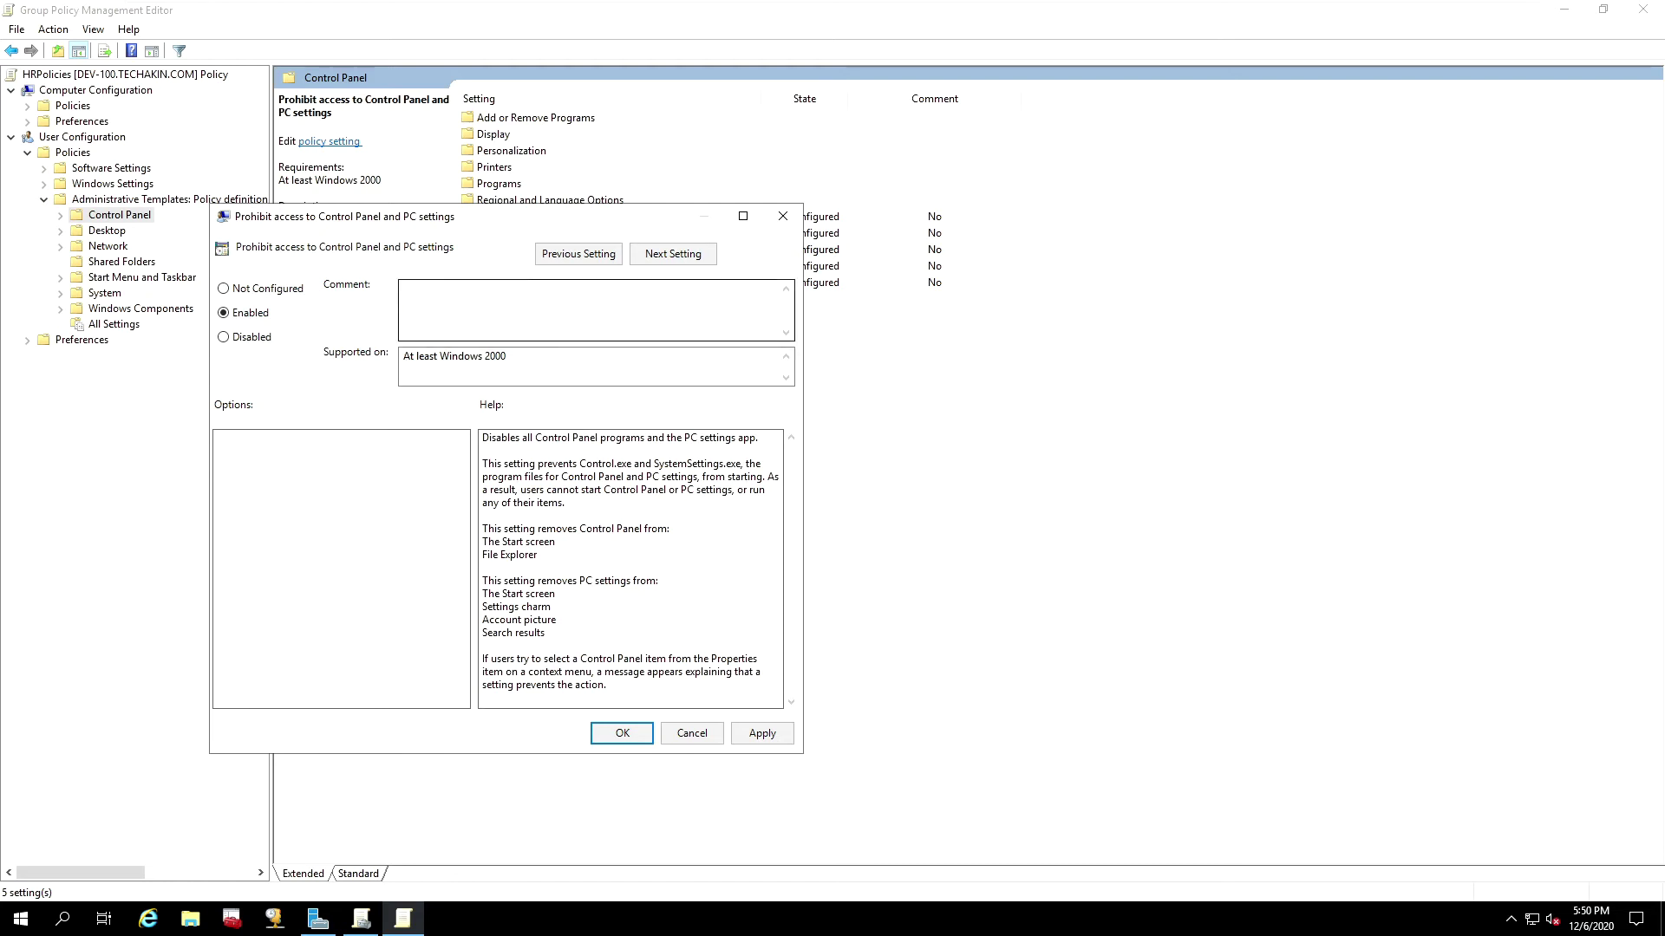
left_click(521, 308)
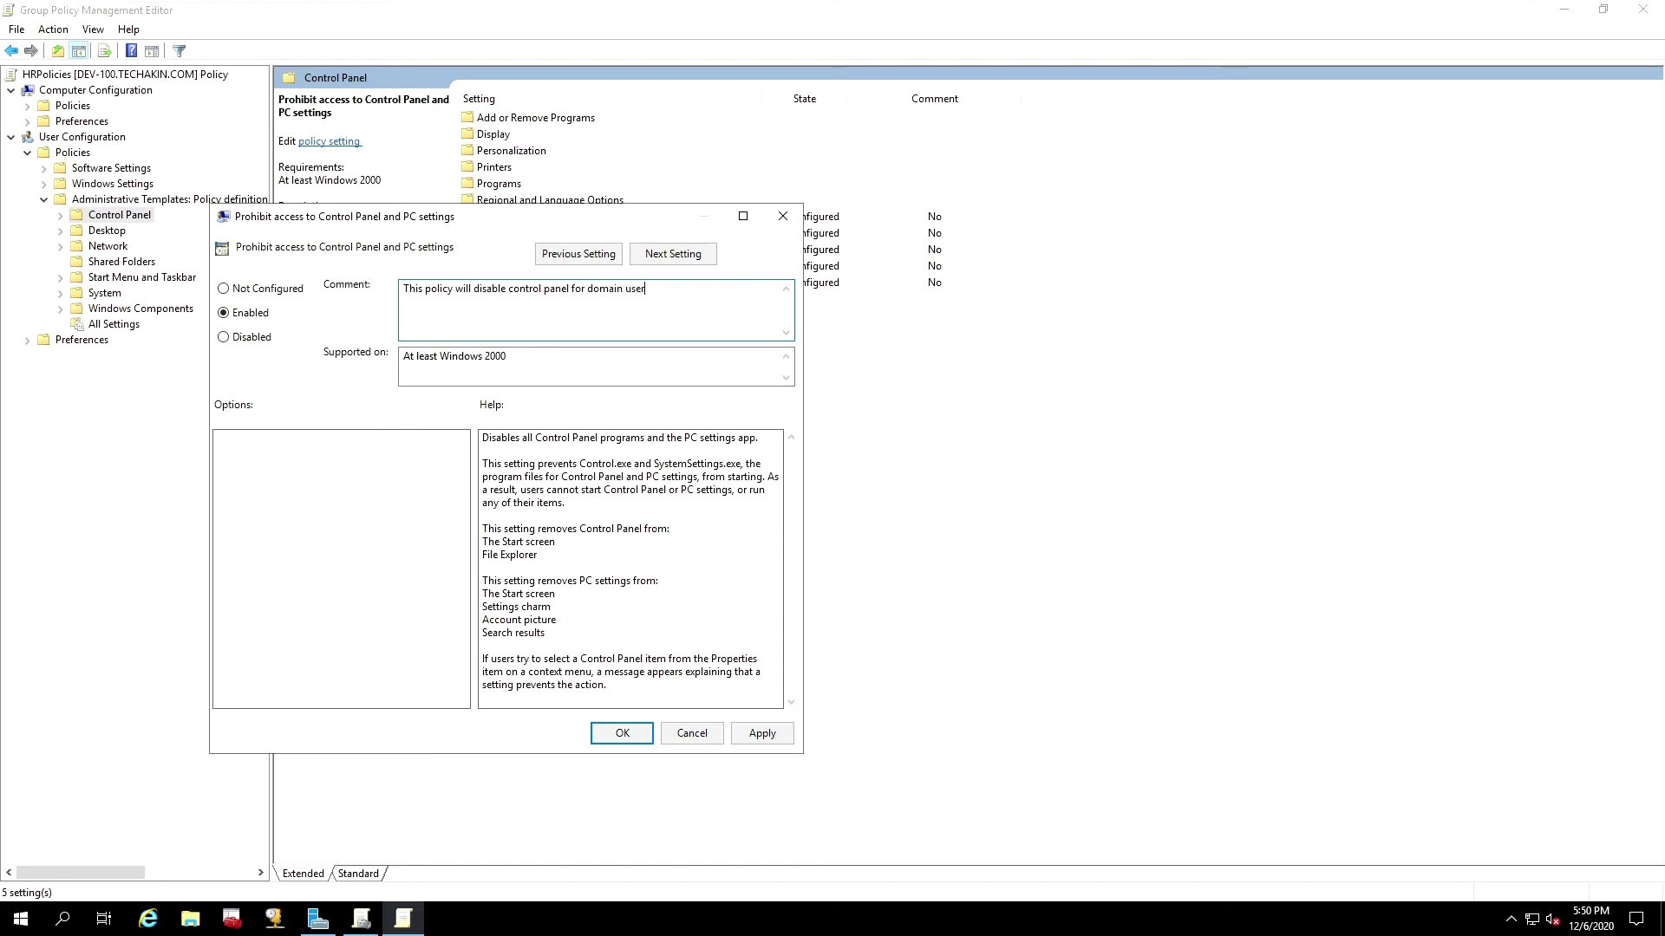
left_click(763, 736)
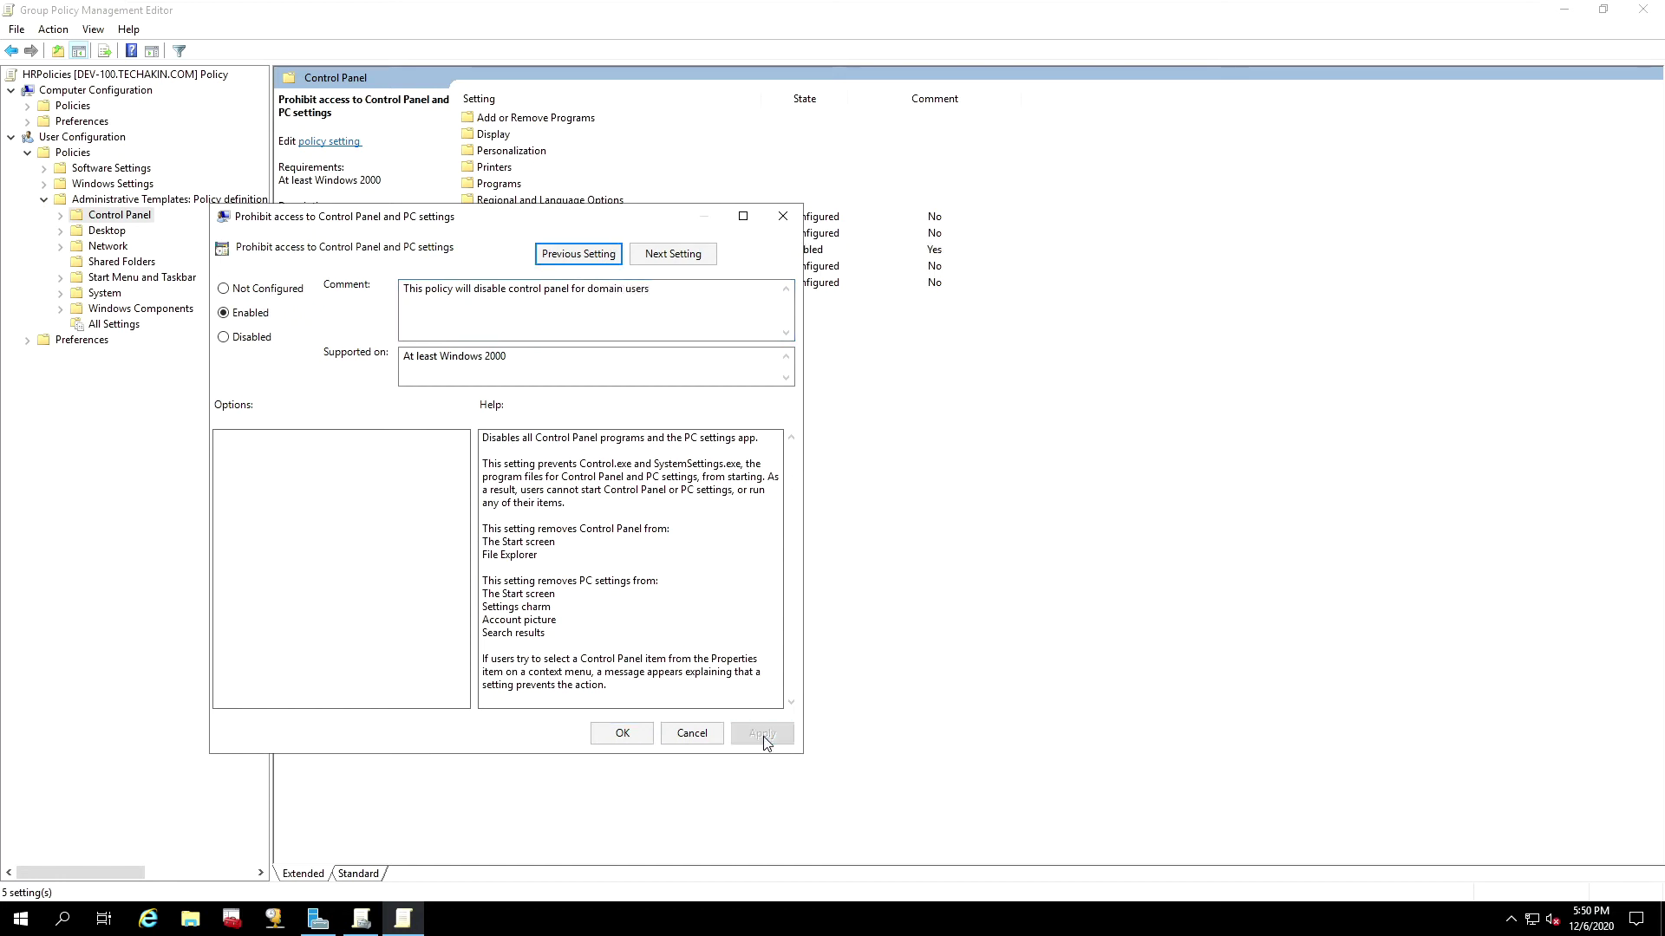
Step: Confirm the enabled policy with OK, review the Control Panel setting descriptions, then switch to DEV-200
left_click(622, 734)
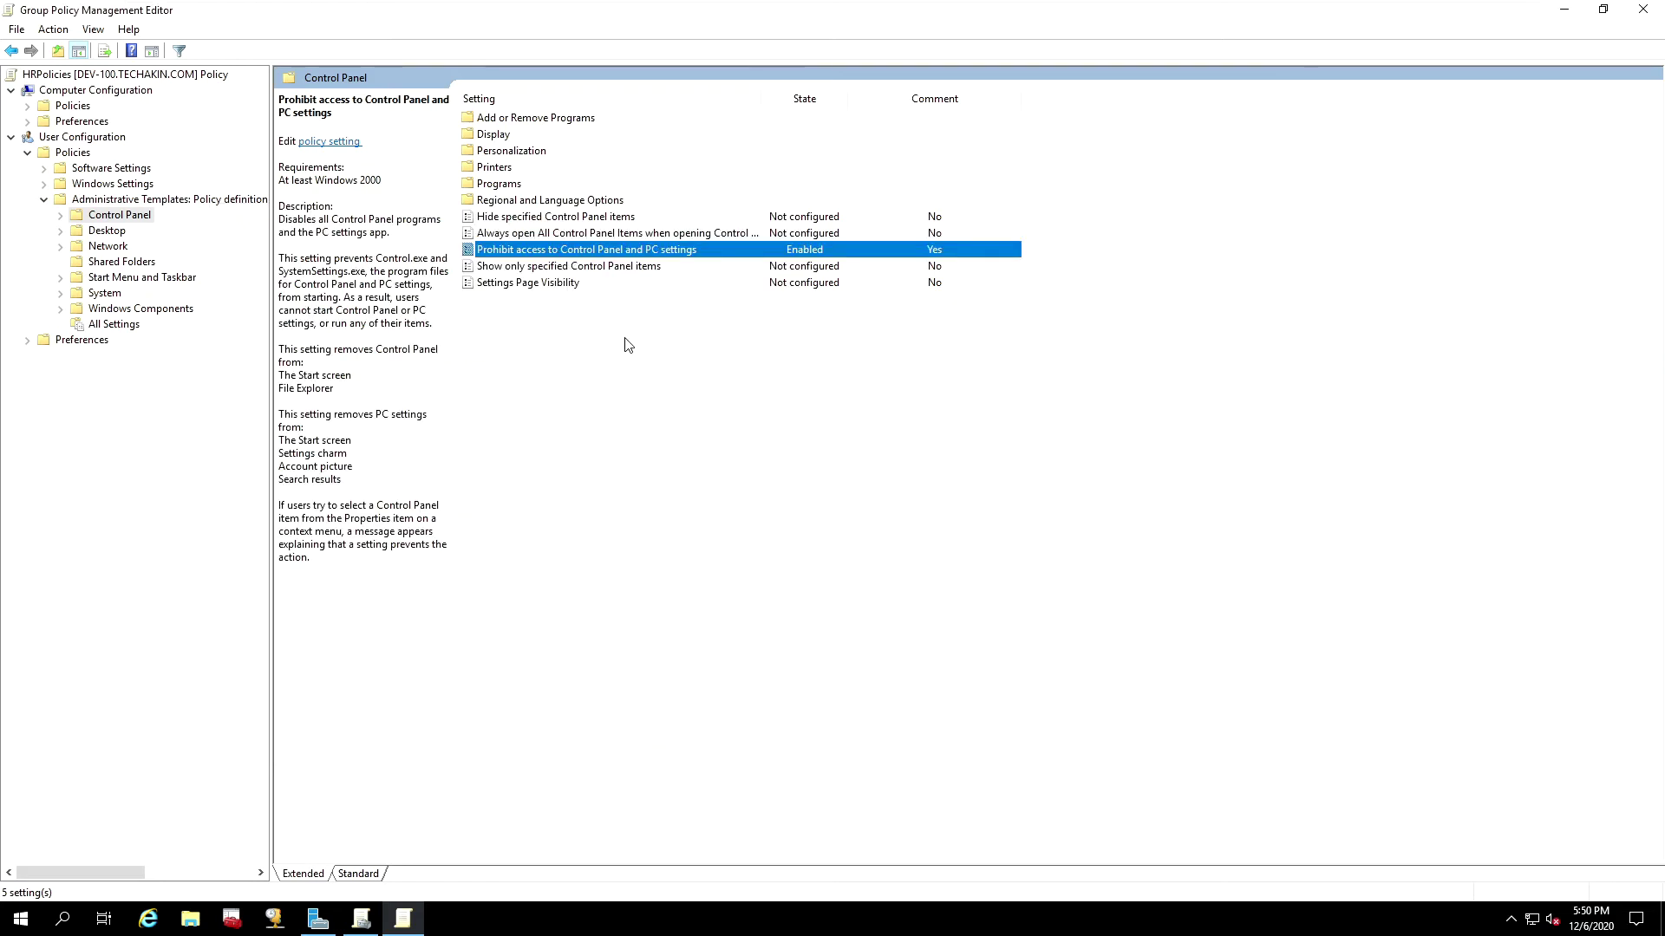
left_click(791, 282)
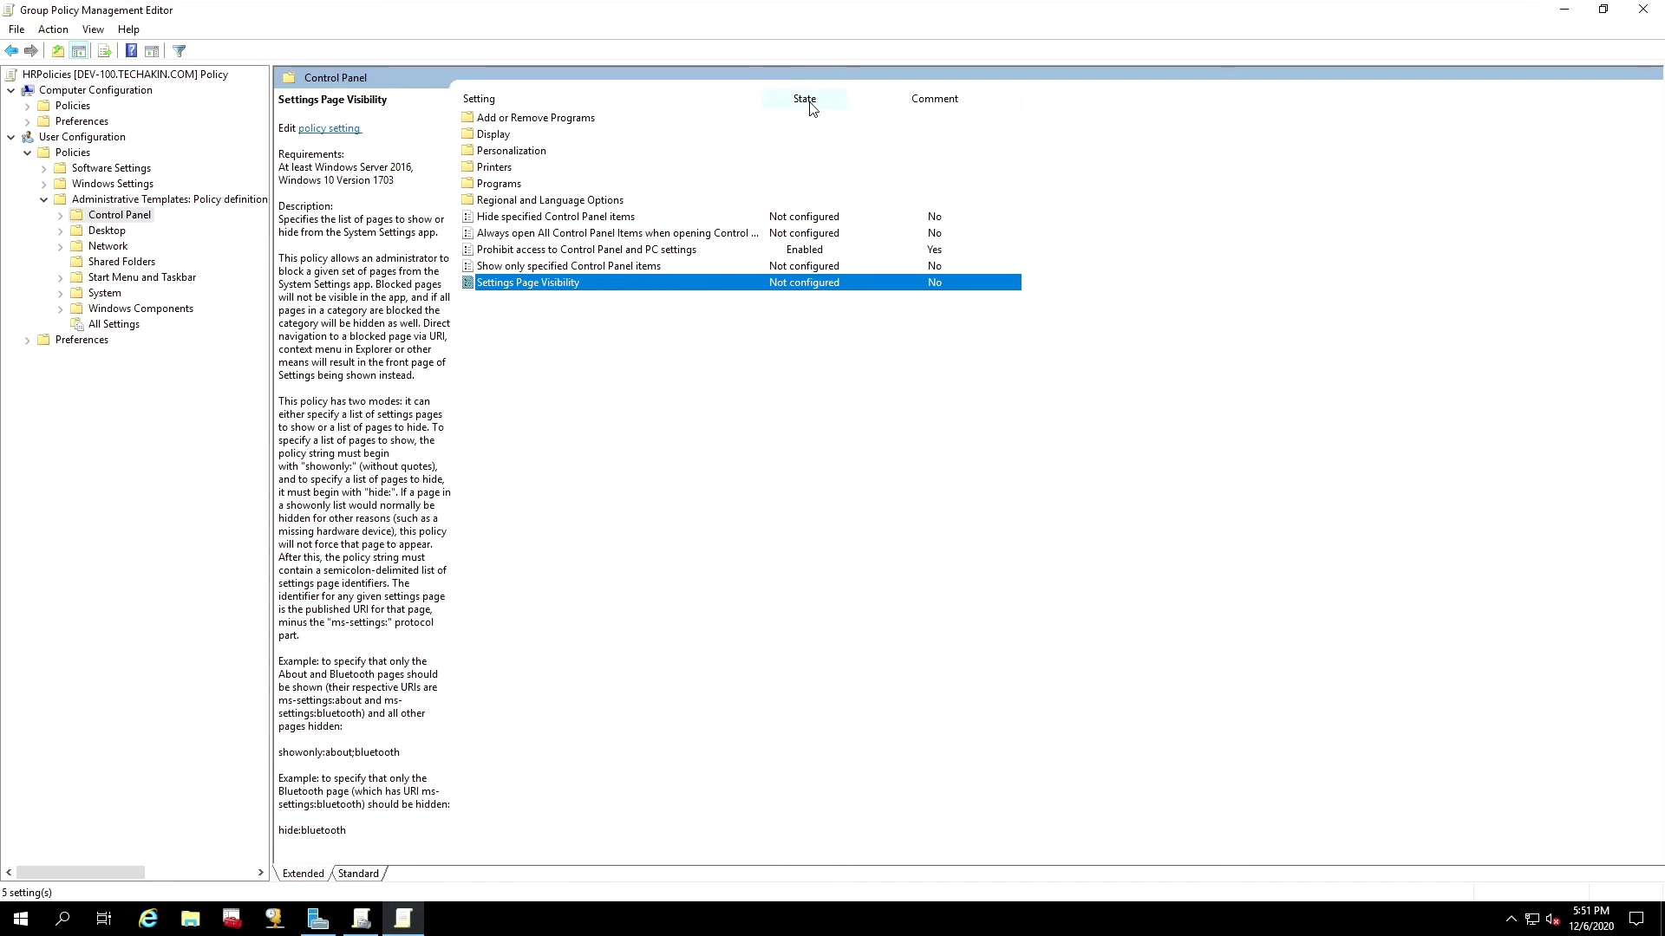
left_click(815, 252)
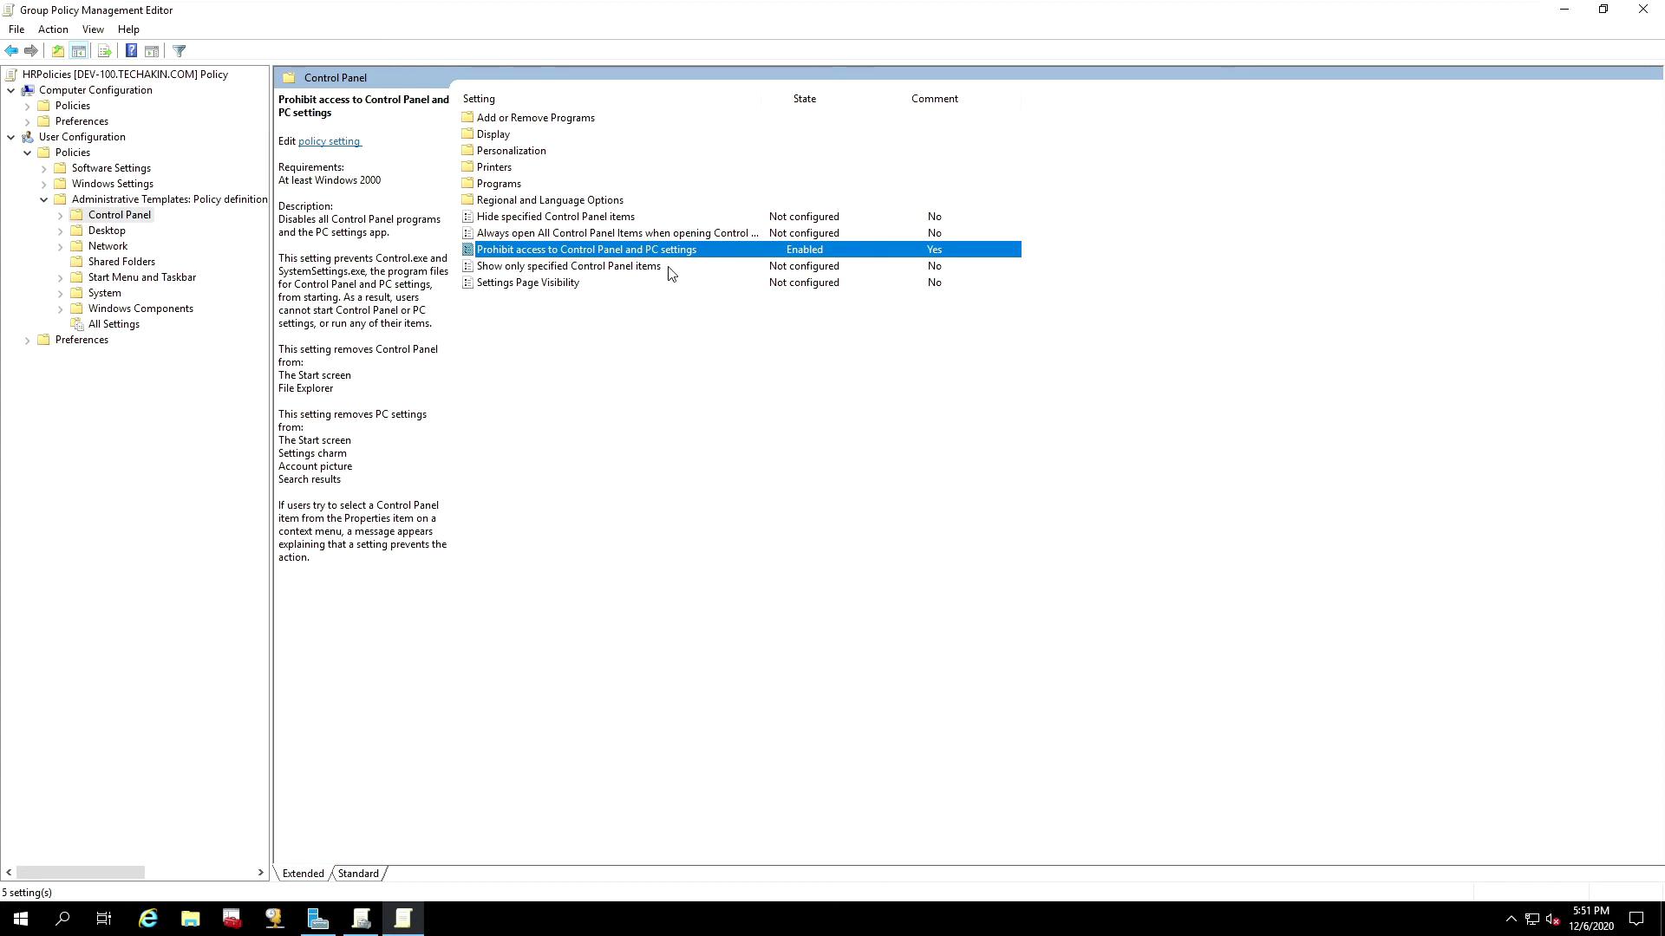
left_click(873, 13)
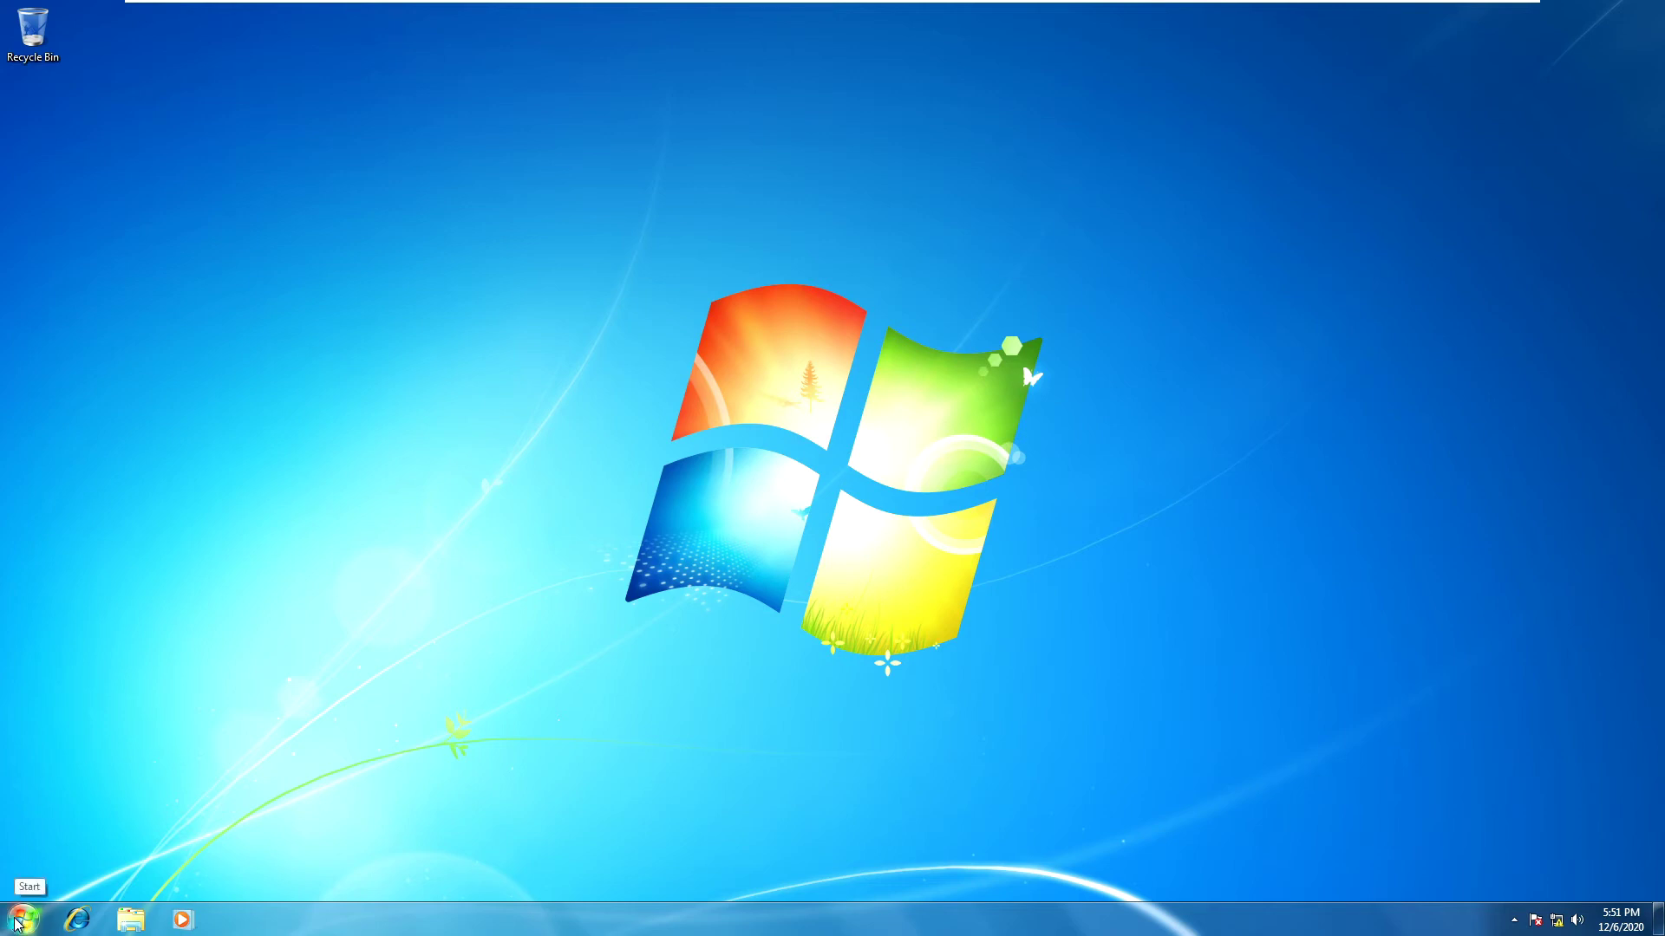
Step: Find cmd from the Start search and run it as administrator, entering the Administrator account credentials in UAC
left_click(17, 925)
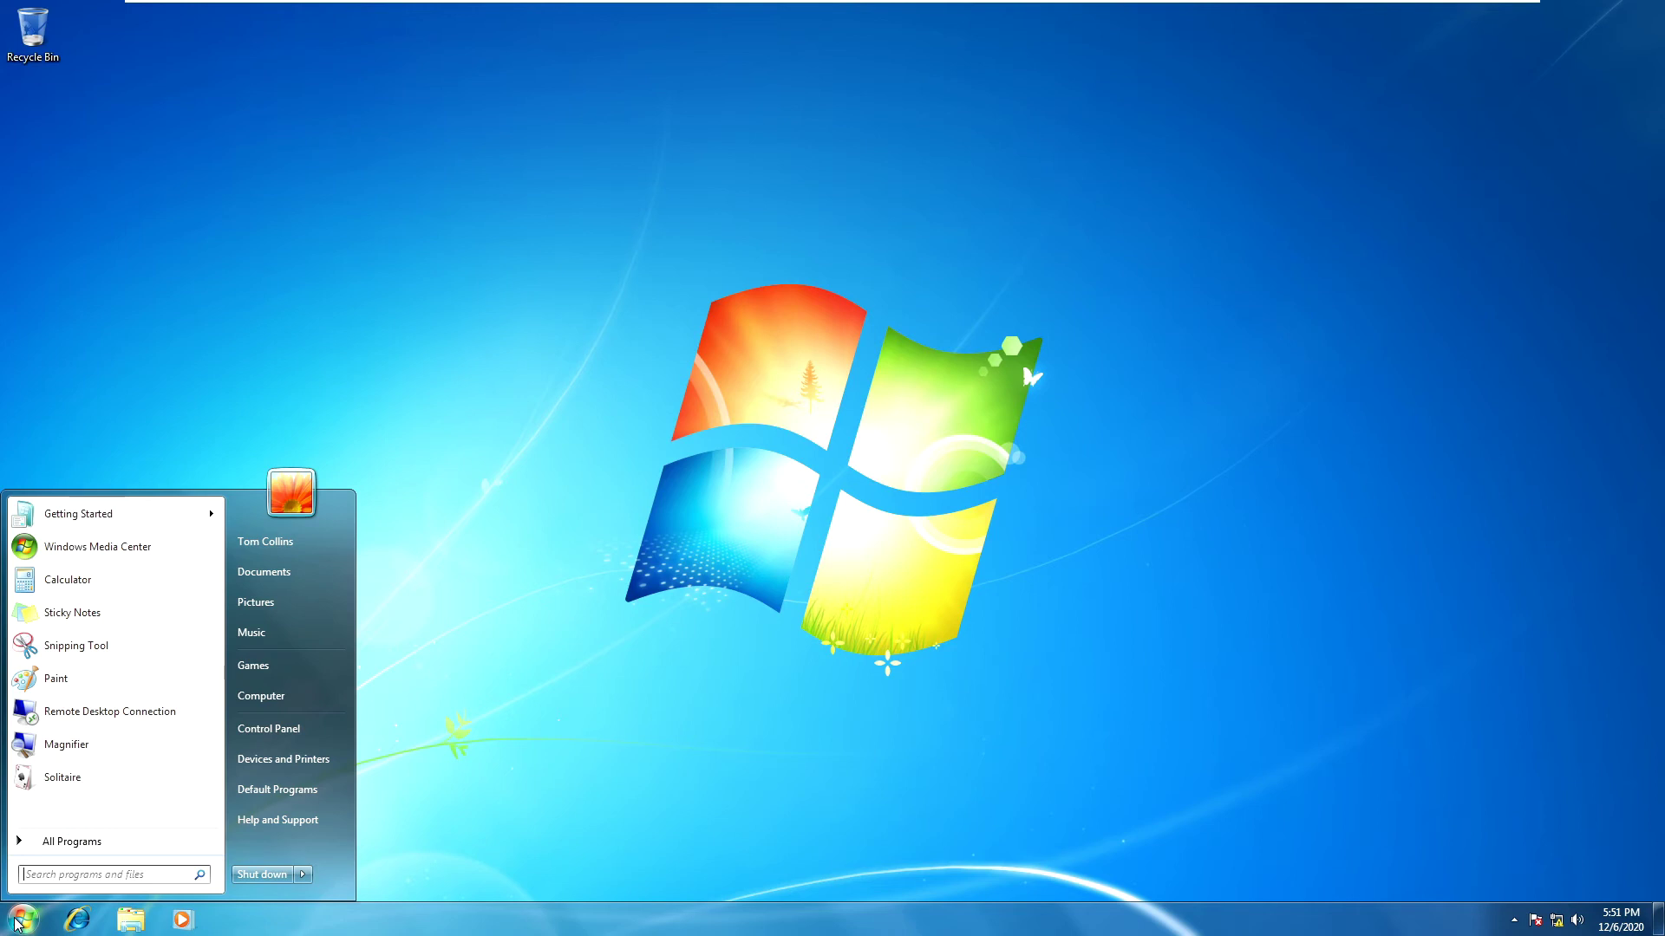
type("cmd")
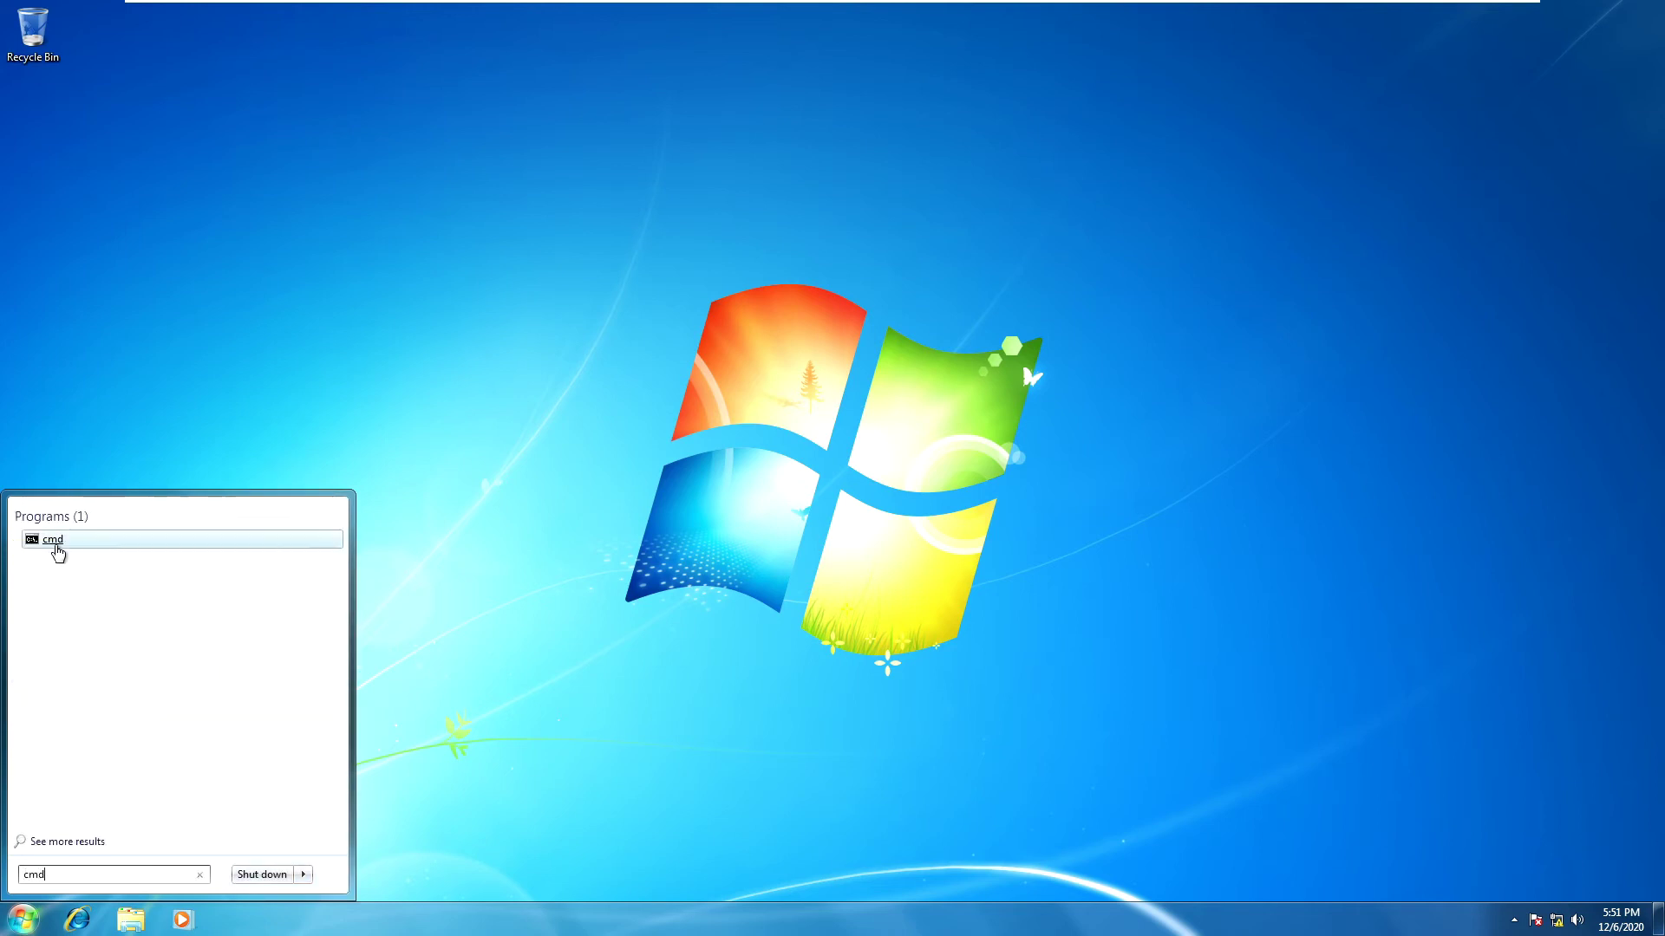
right_click(54, 542)
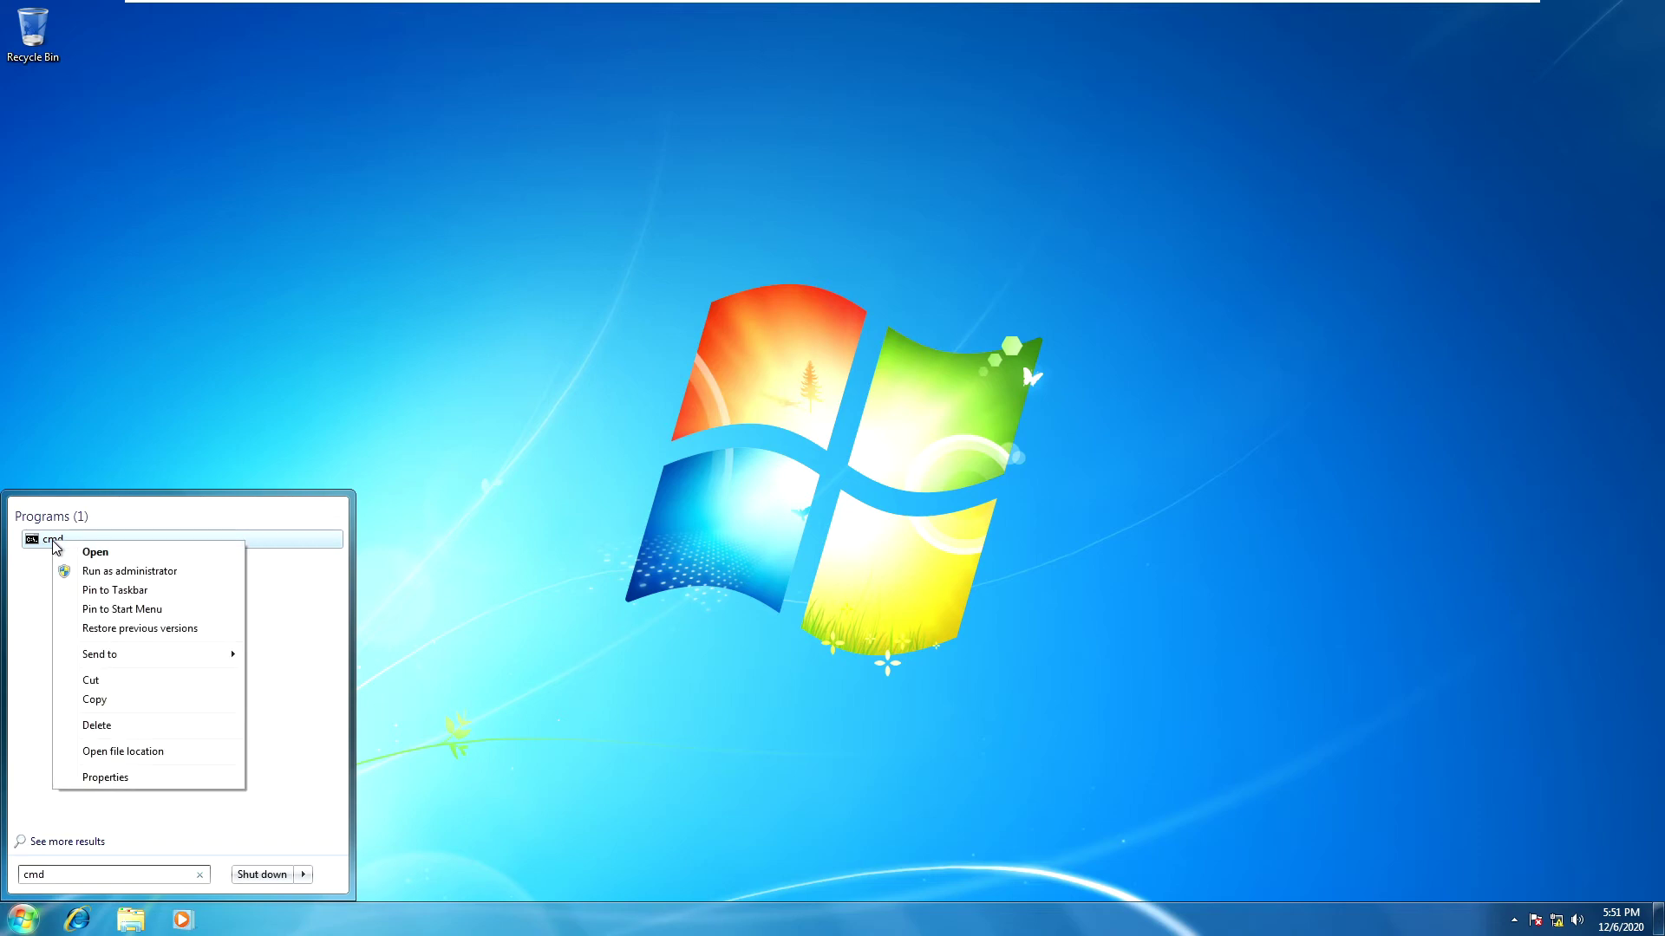
left_click(98, 572)
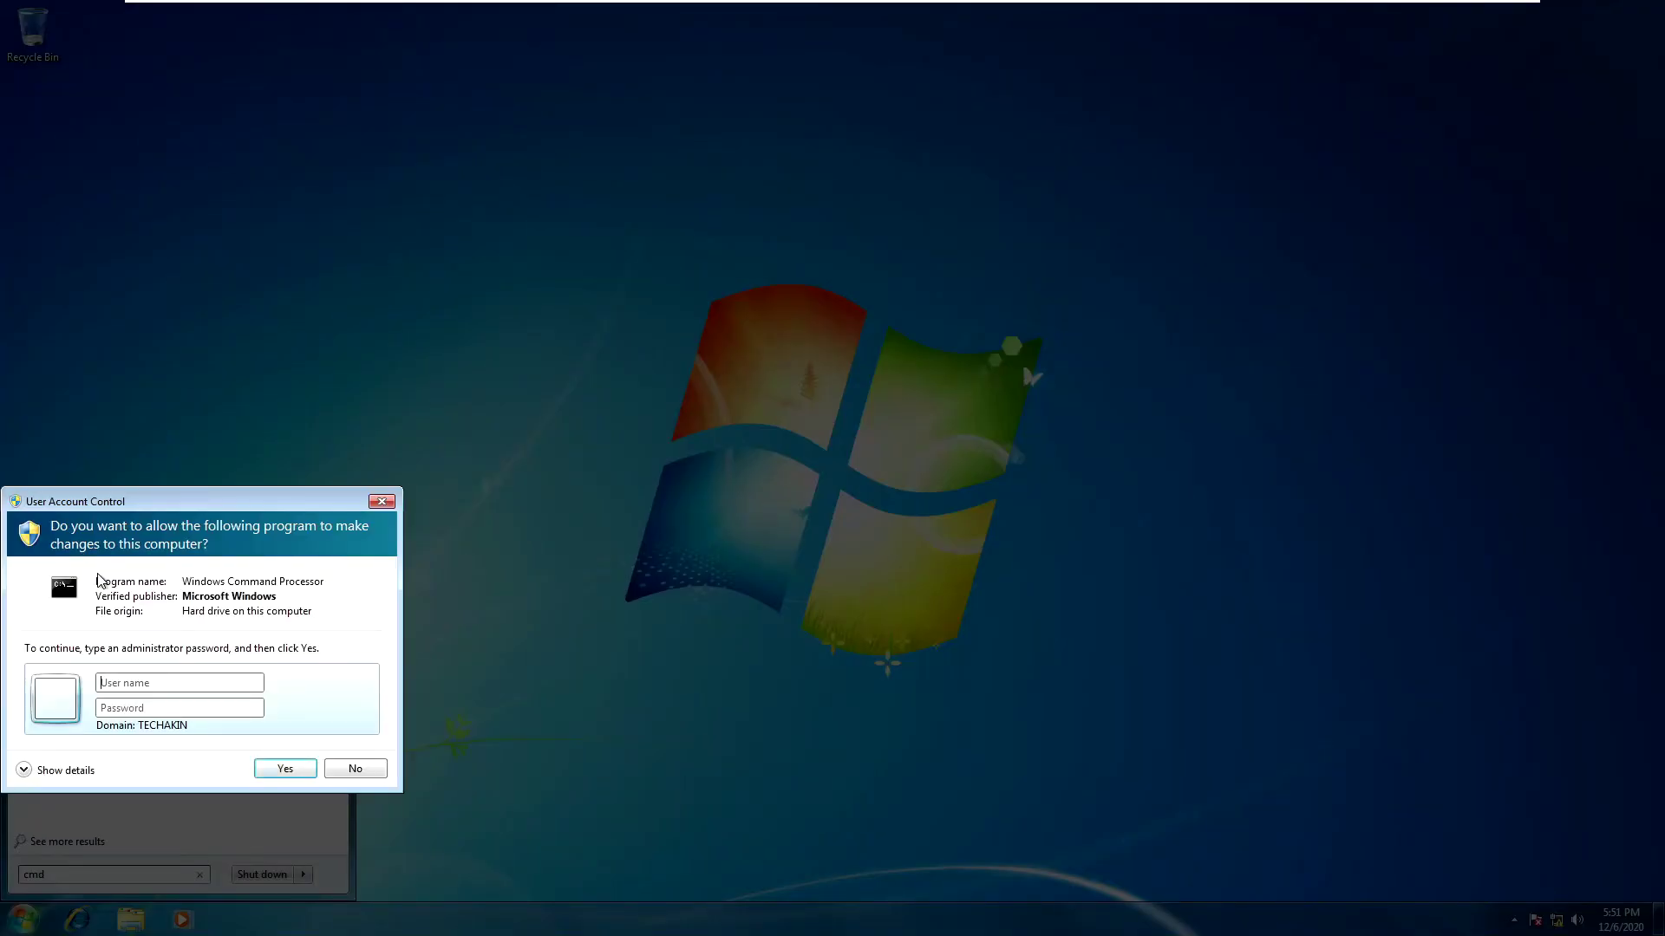
type("A")
type("dminis")
type("******")
type("****")
left_click(277, 769)
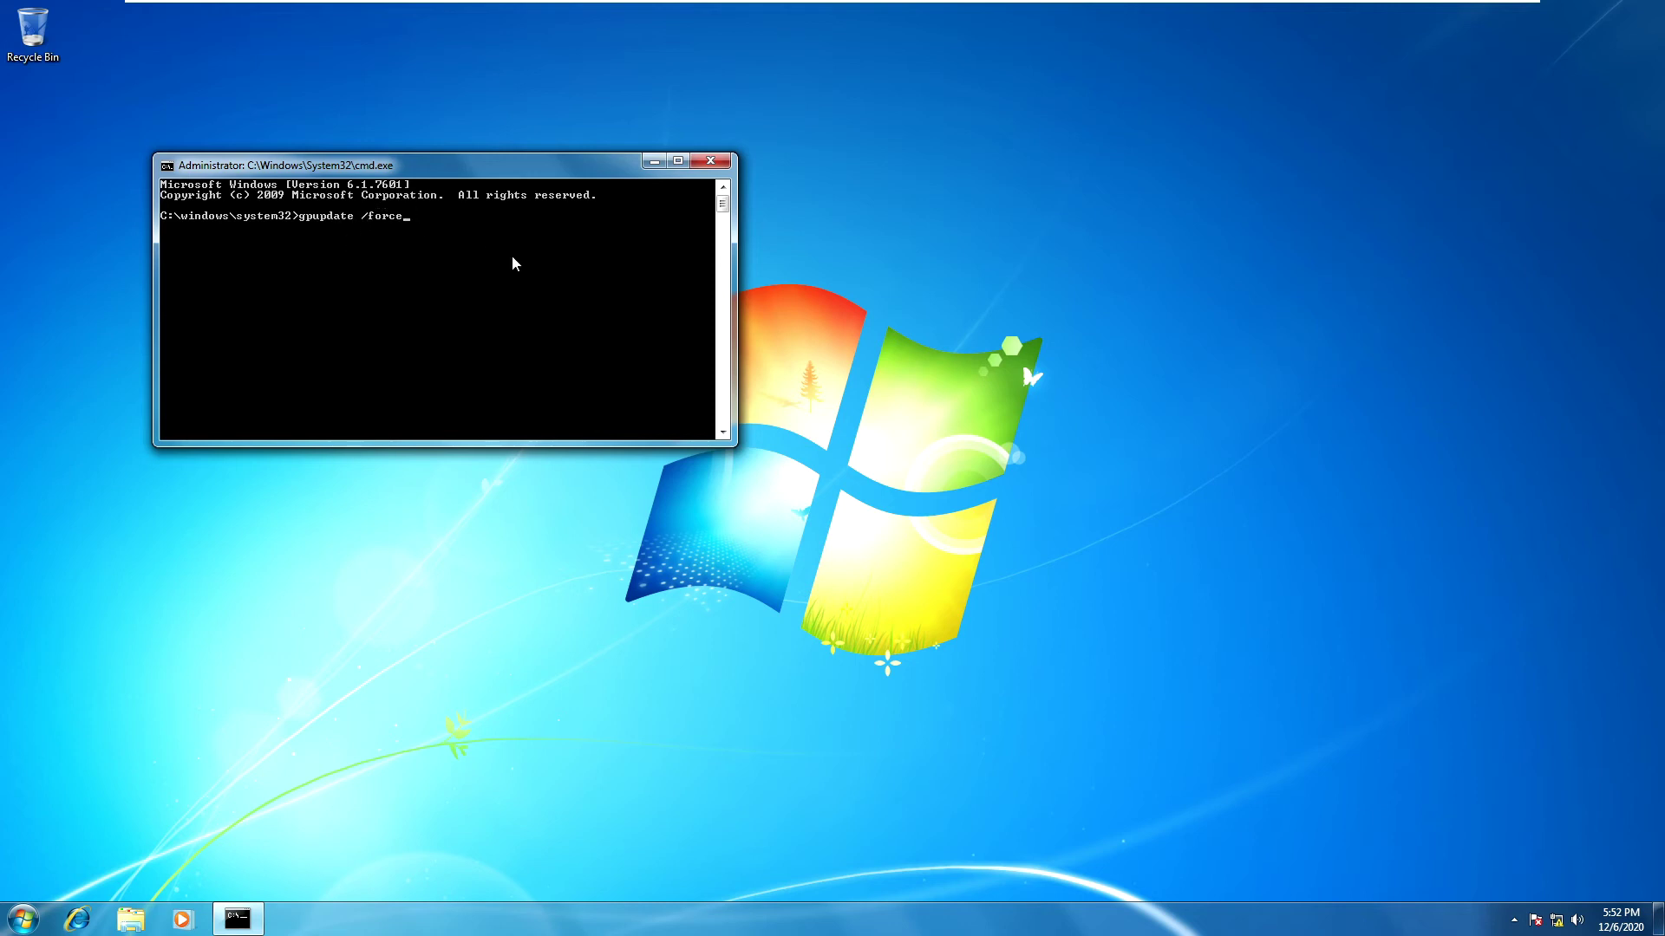
Step: Run gpupdate /force until both policies update, then log the user off with shutdown /l
key("Return")
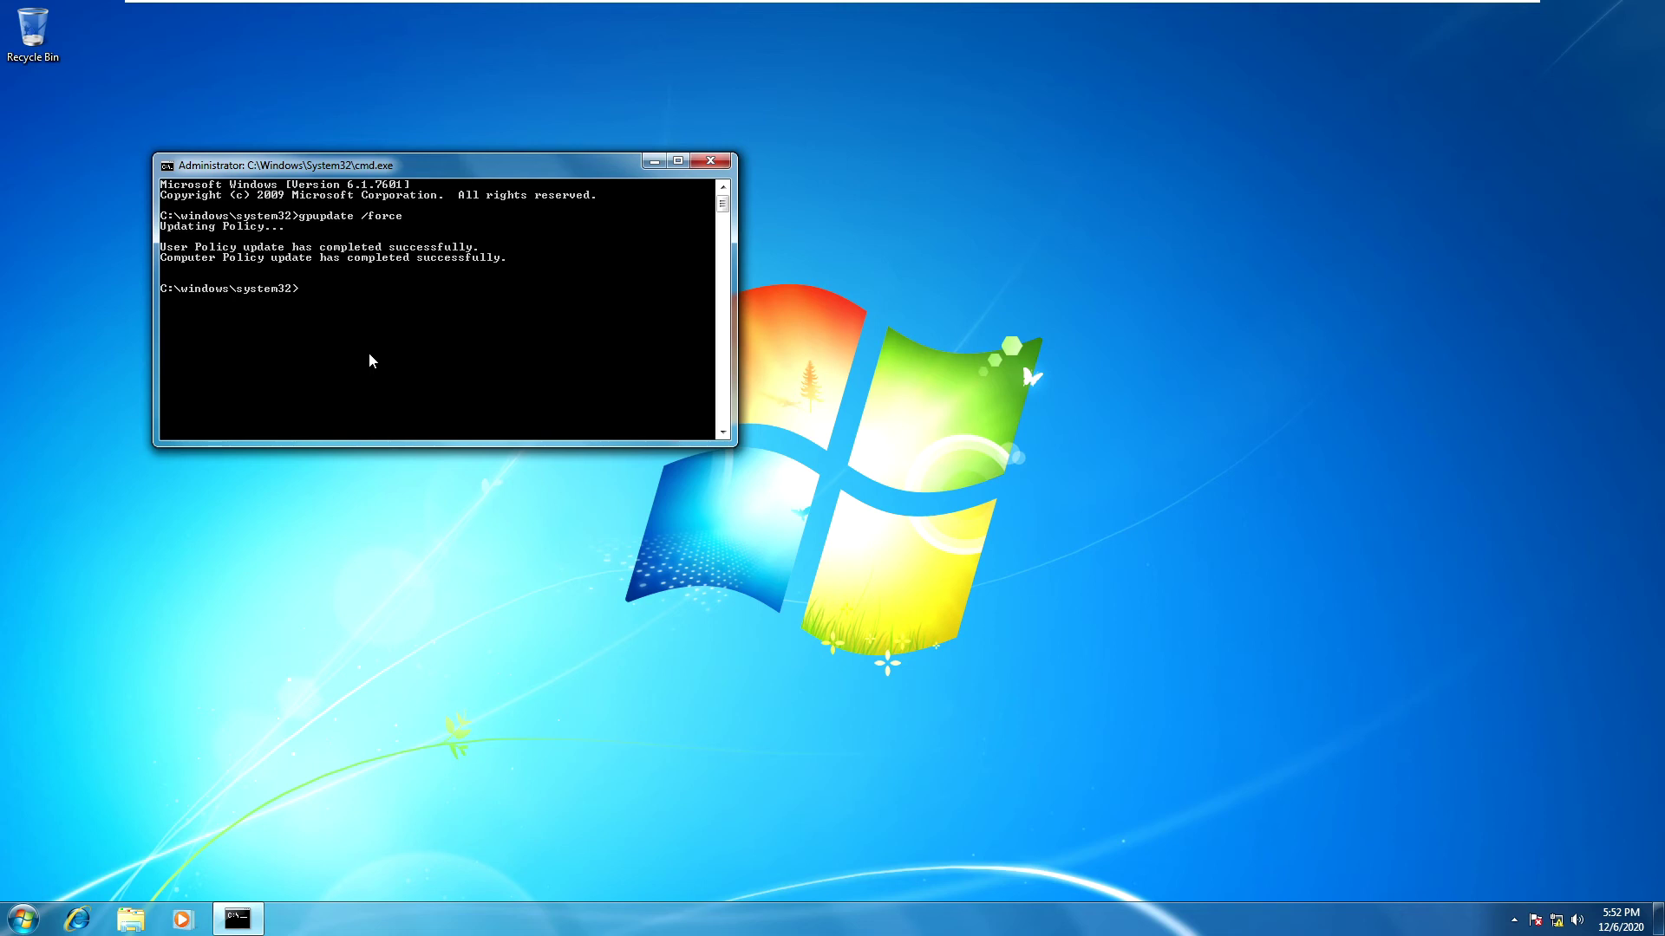
type("shutdown /l")
key("Return")
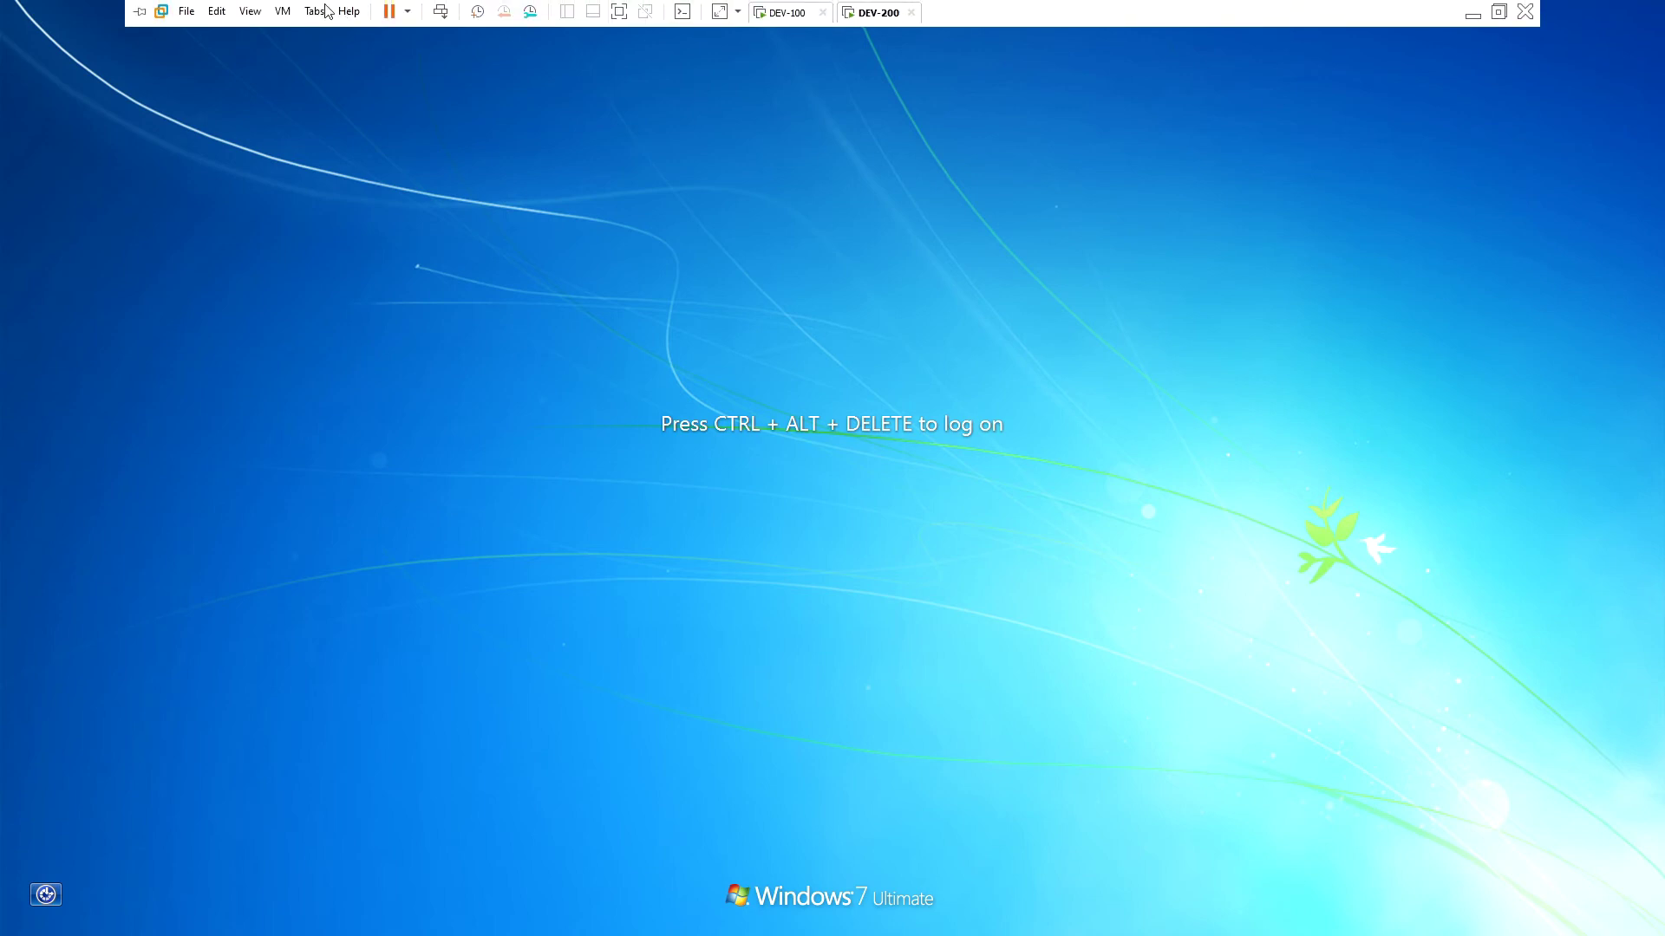
Step: Log the domain user back on to the Windows 7 VM via Ctrl+Alt+Del and the account password
left_click(274, 12)
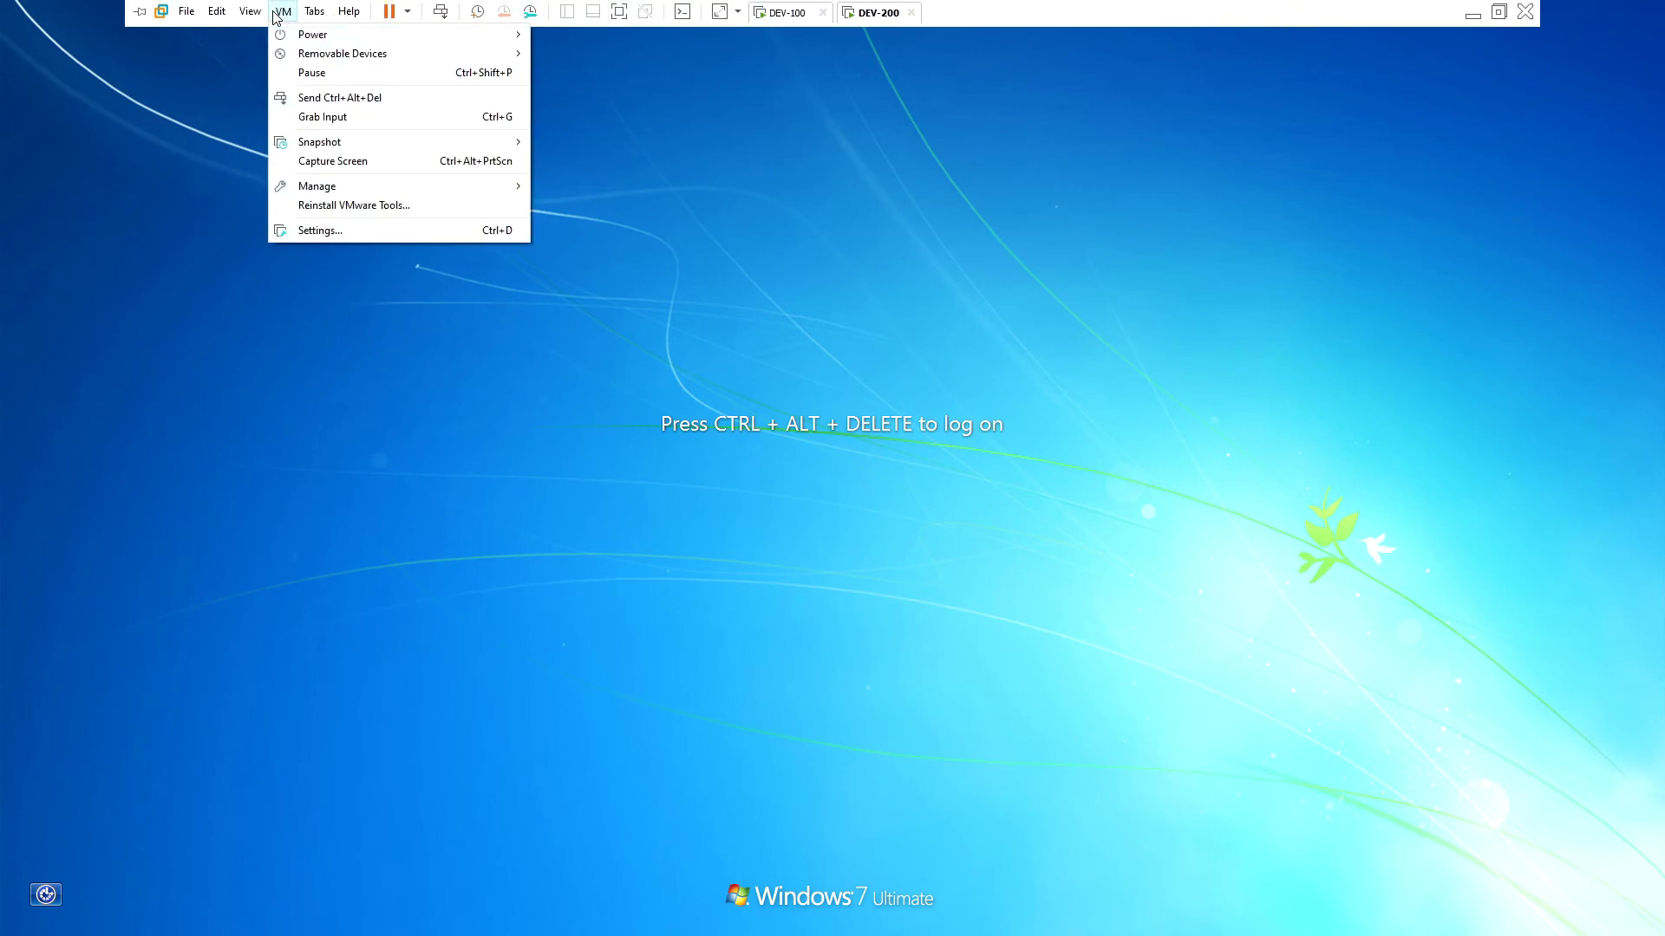
left_click(336, 101)
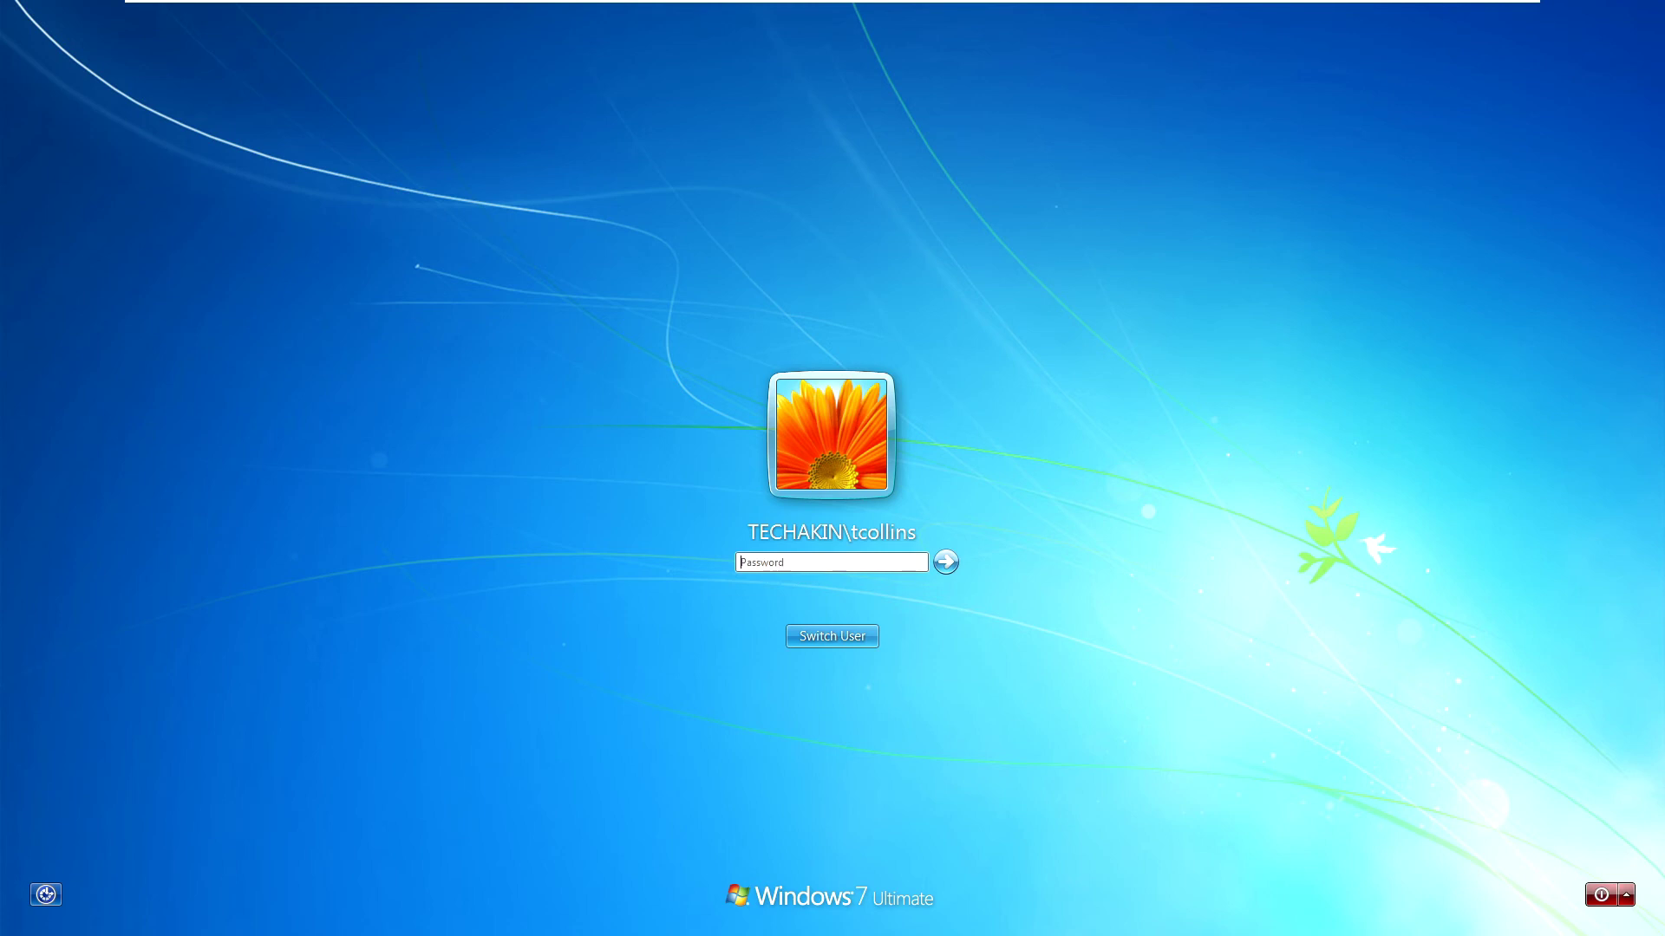
type("***********")
key("Return")
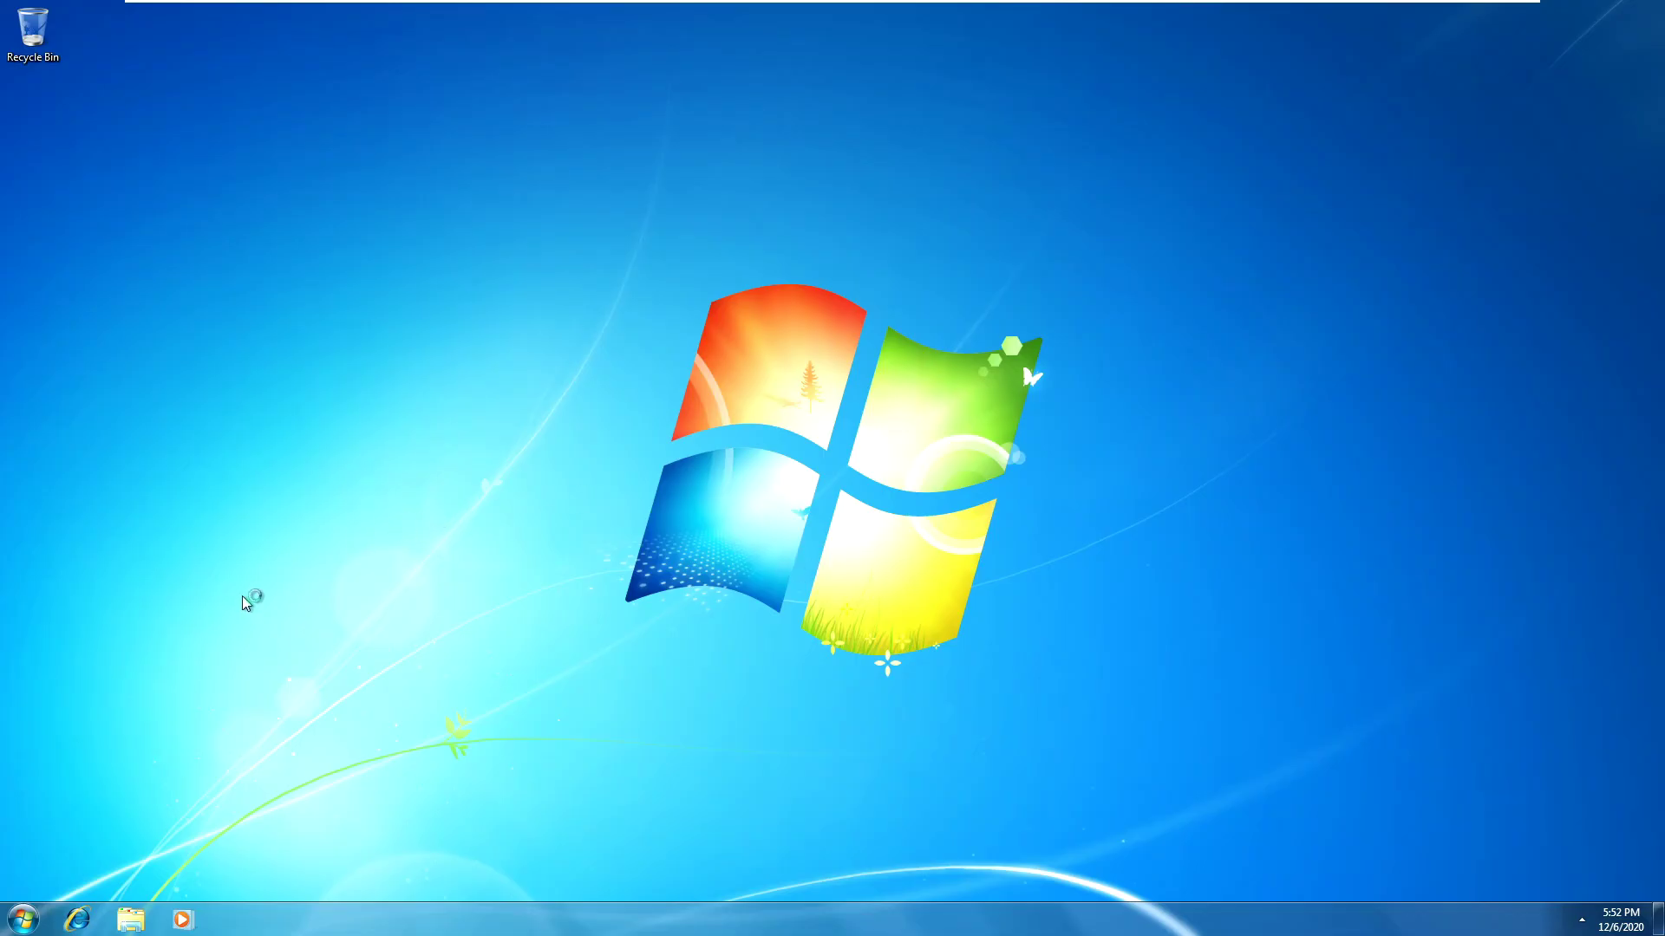
Step: Attempt to open Computer's Properties from Windows Explorer, triggering the Restrictions error
left_click(24, 926)
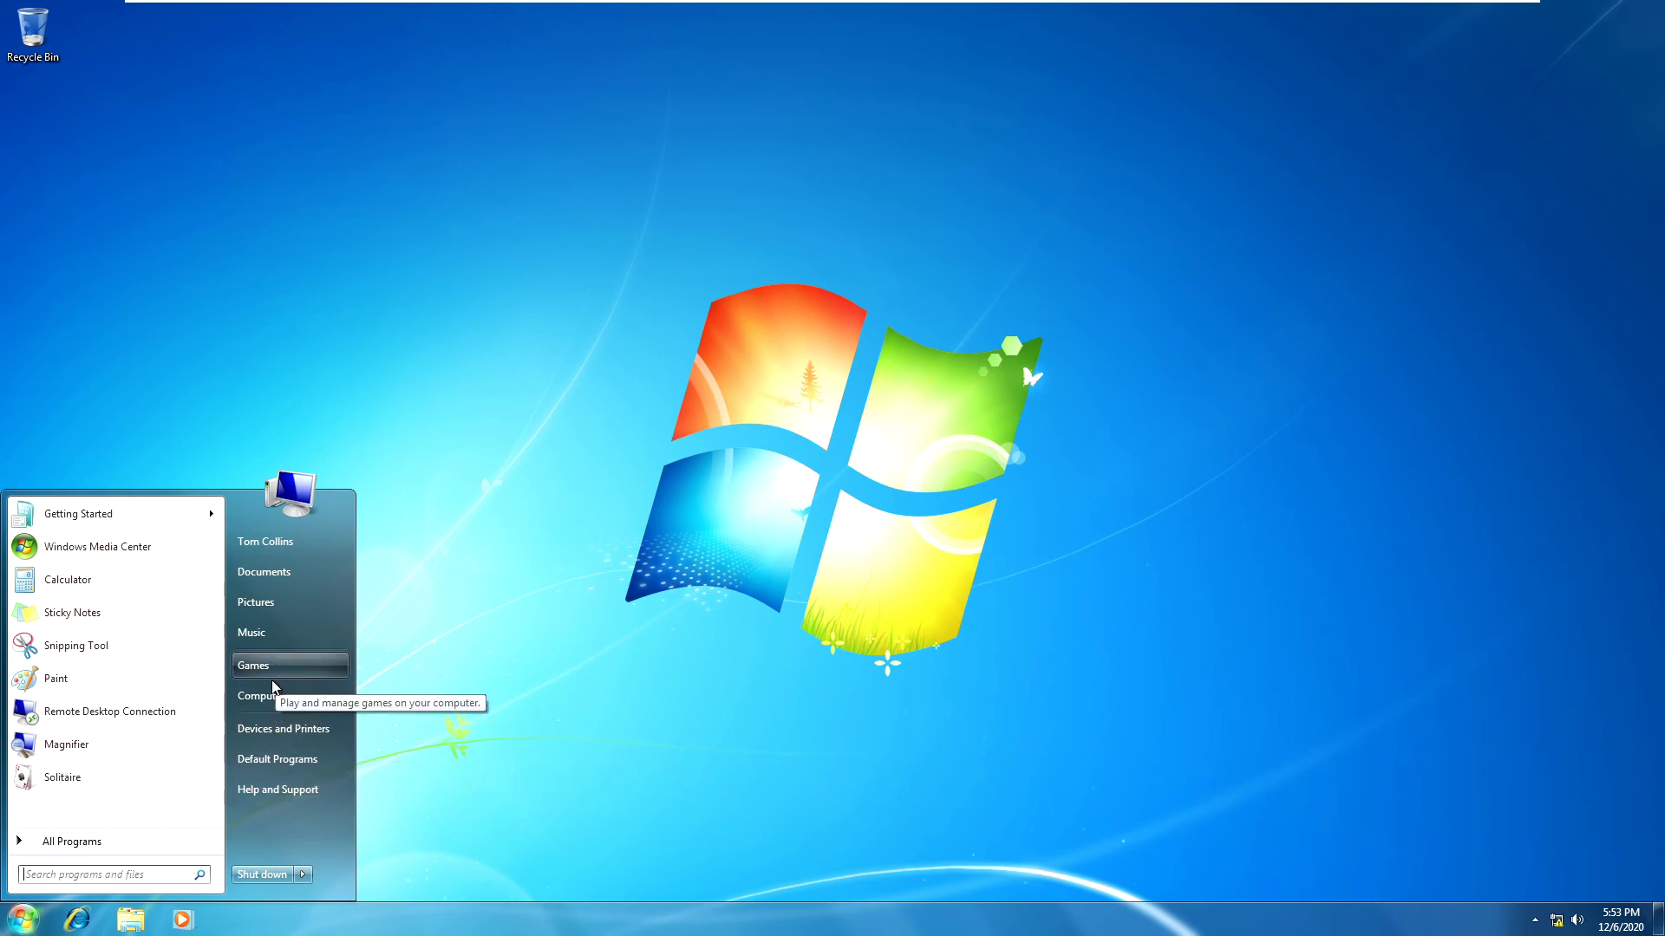
left_click(263, 696)
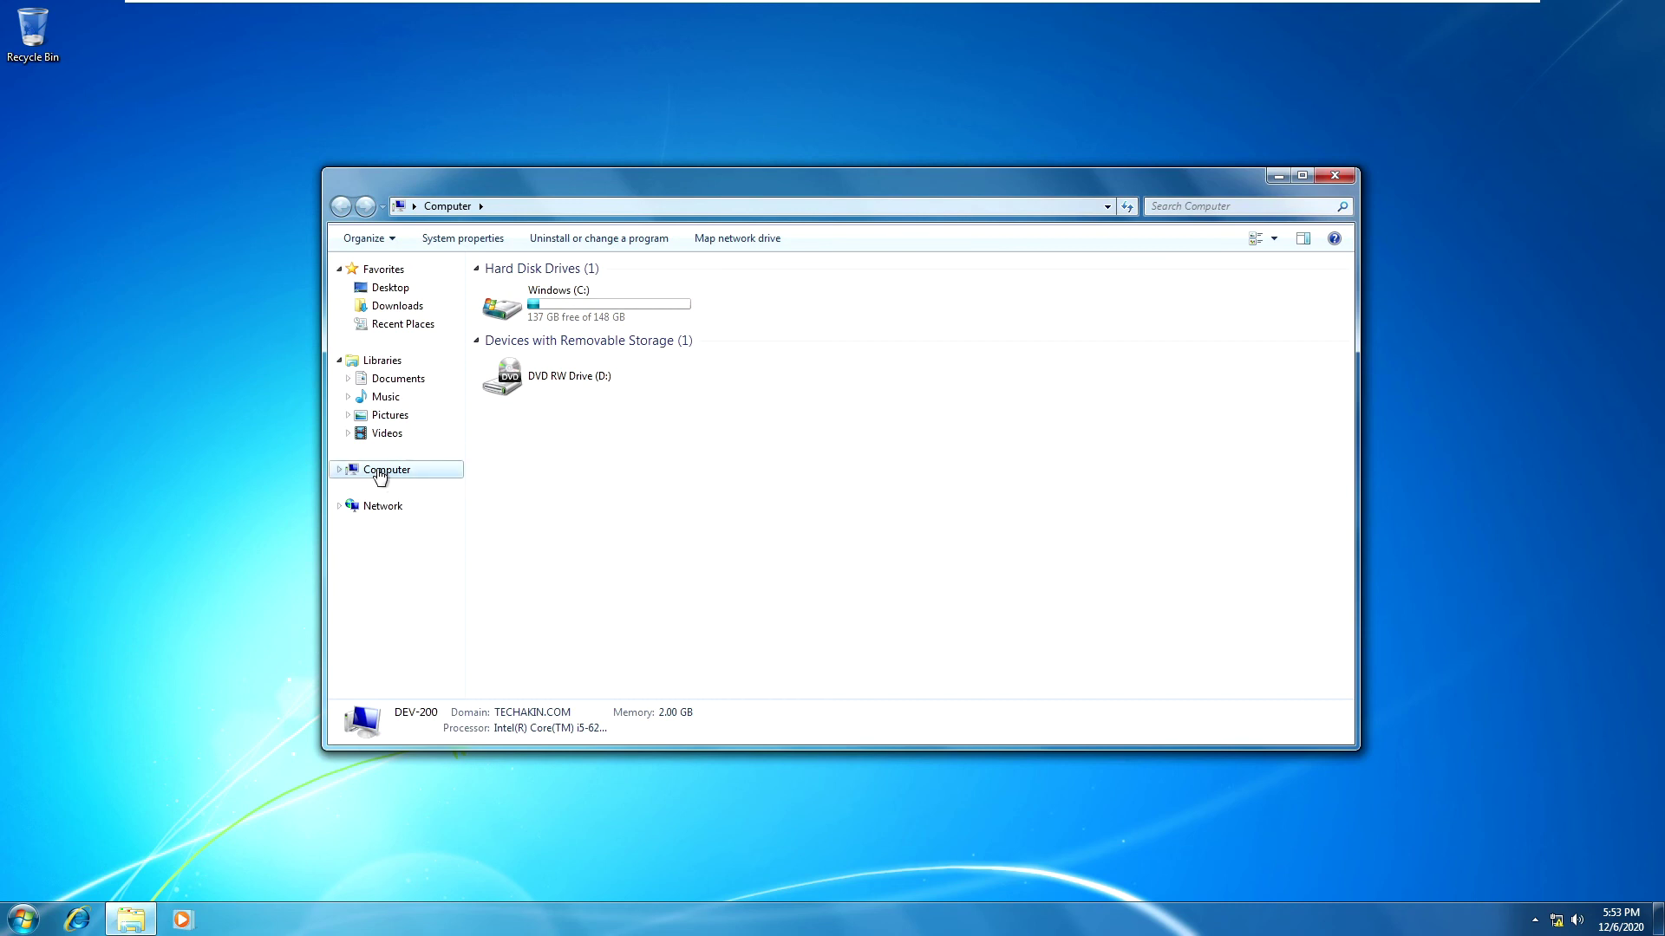
right_click(379, 476)
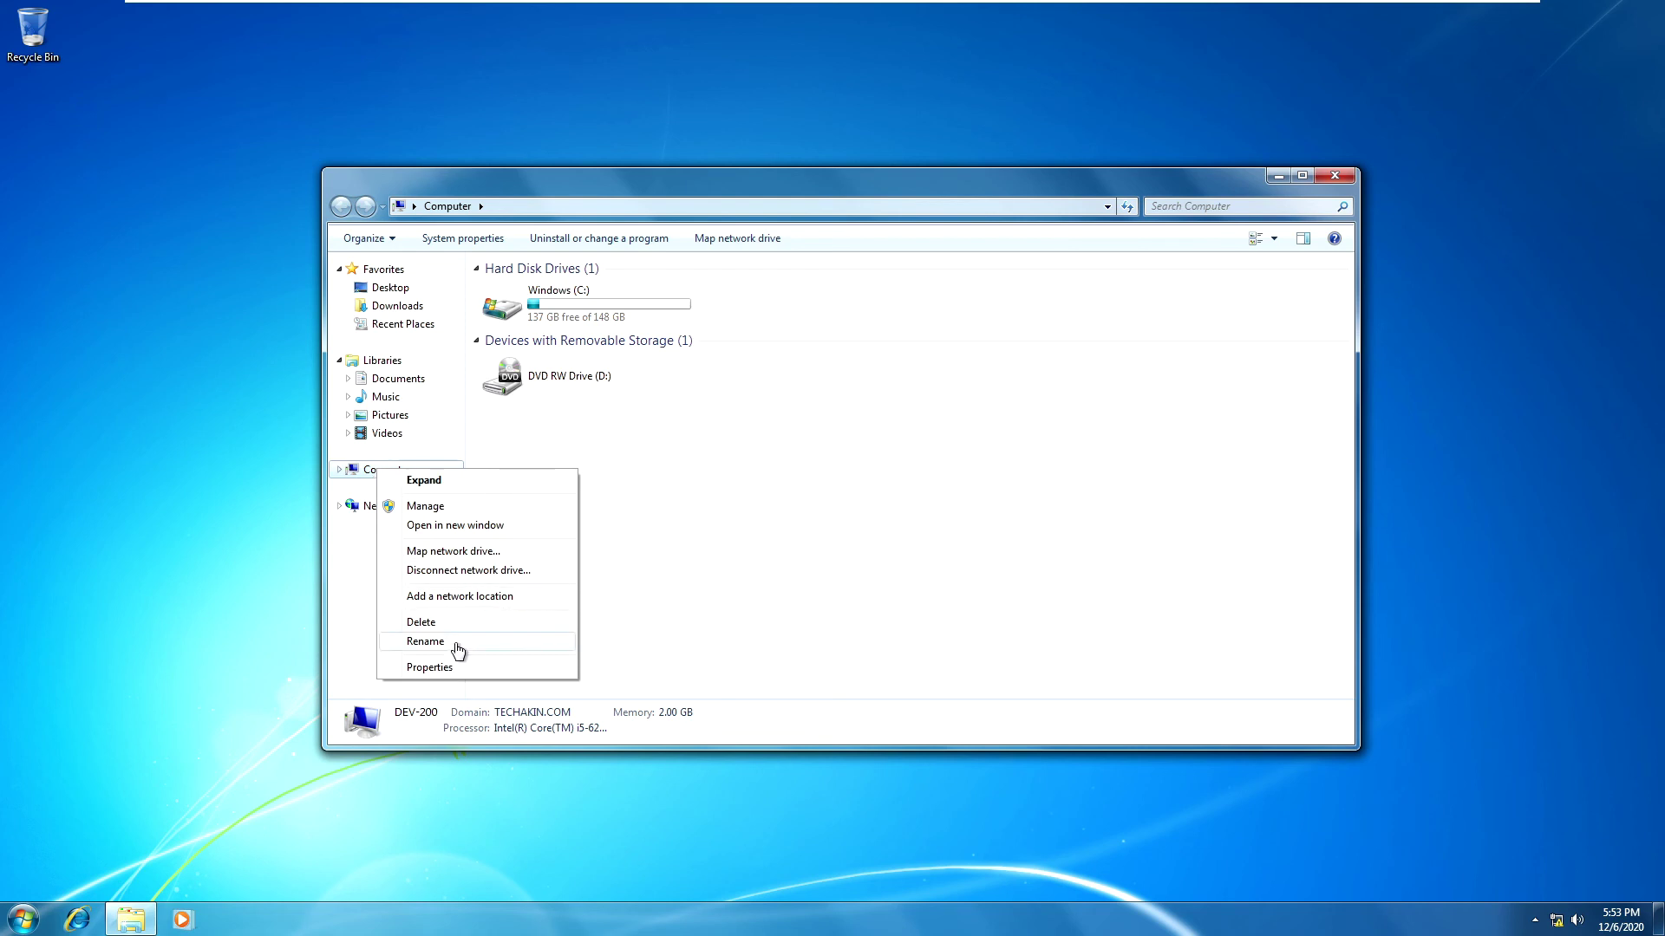
left_click(429, 668)
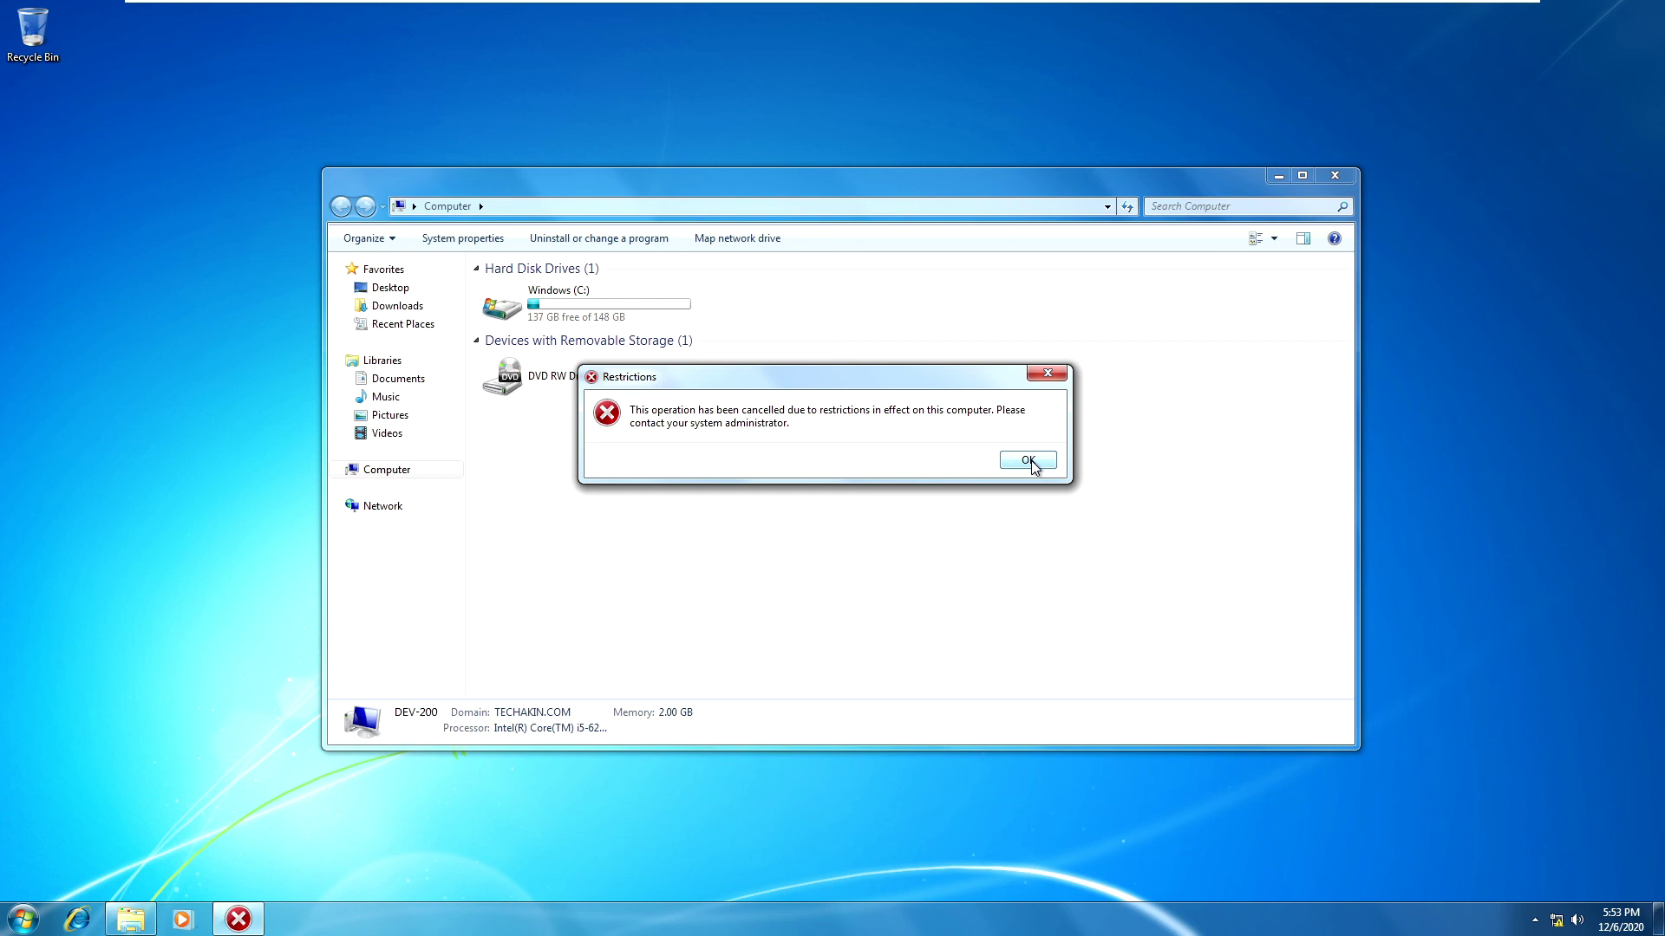
Step: Dismiss the Restrictions error and return to the DEV-100 server
left_click(1029, 461)
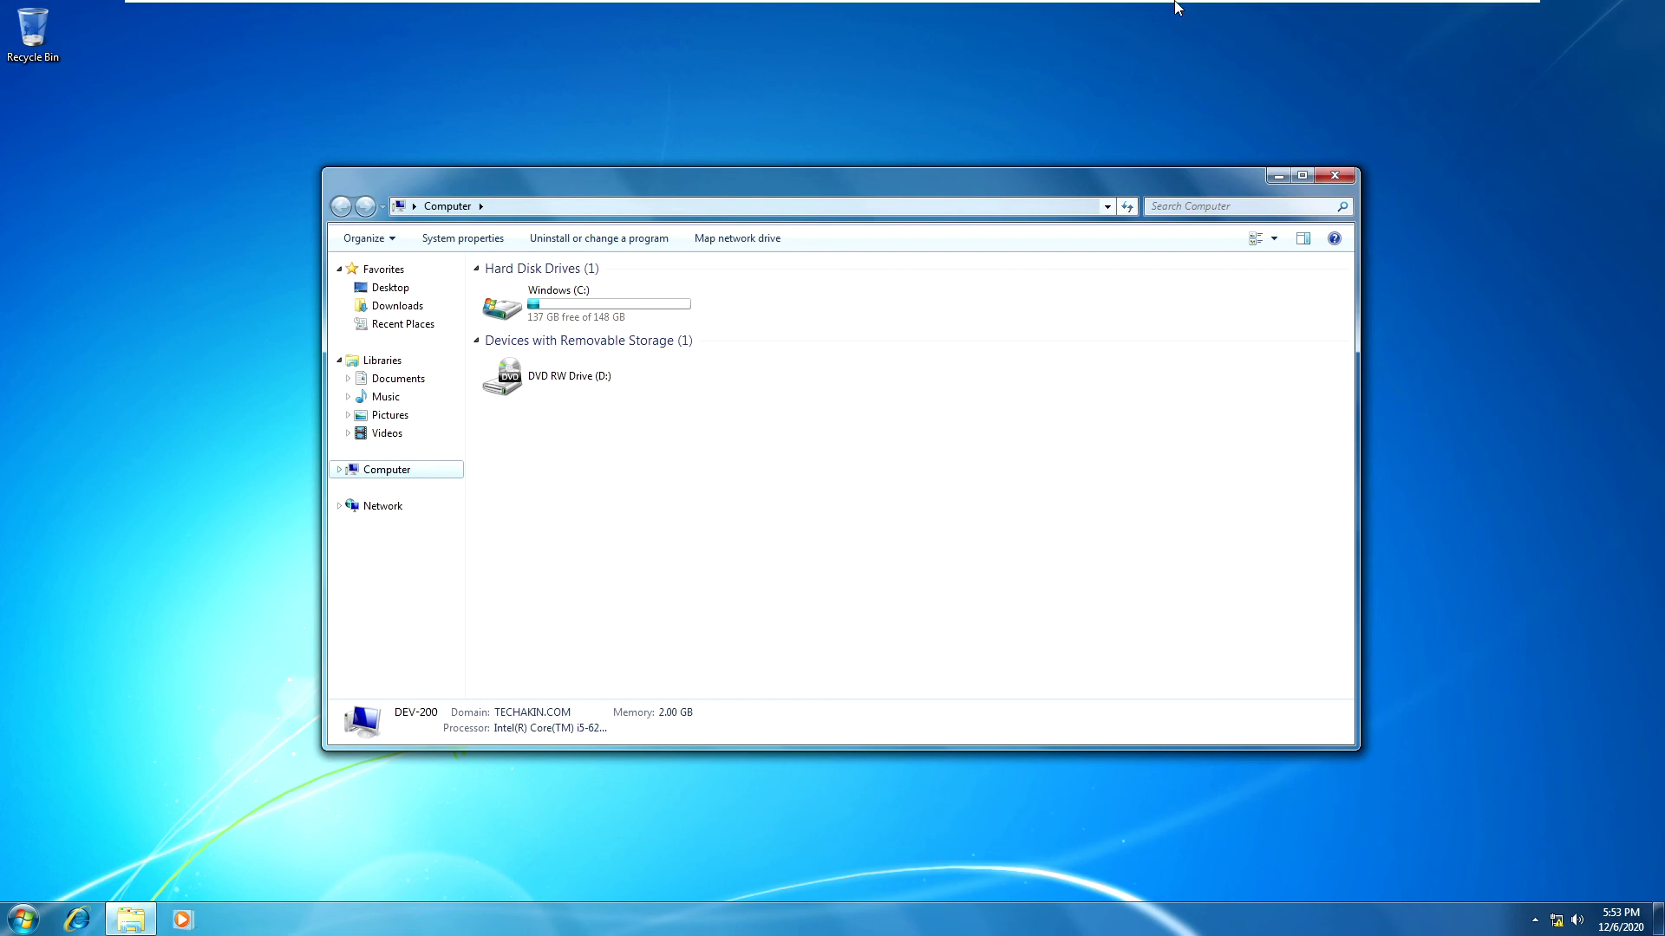
mouse_move(1040, 9)
left_click(781, 14)
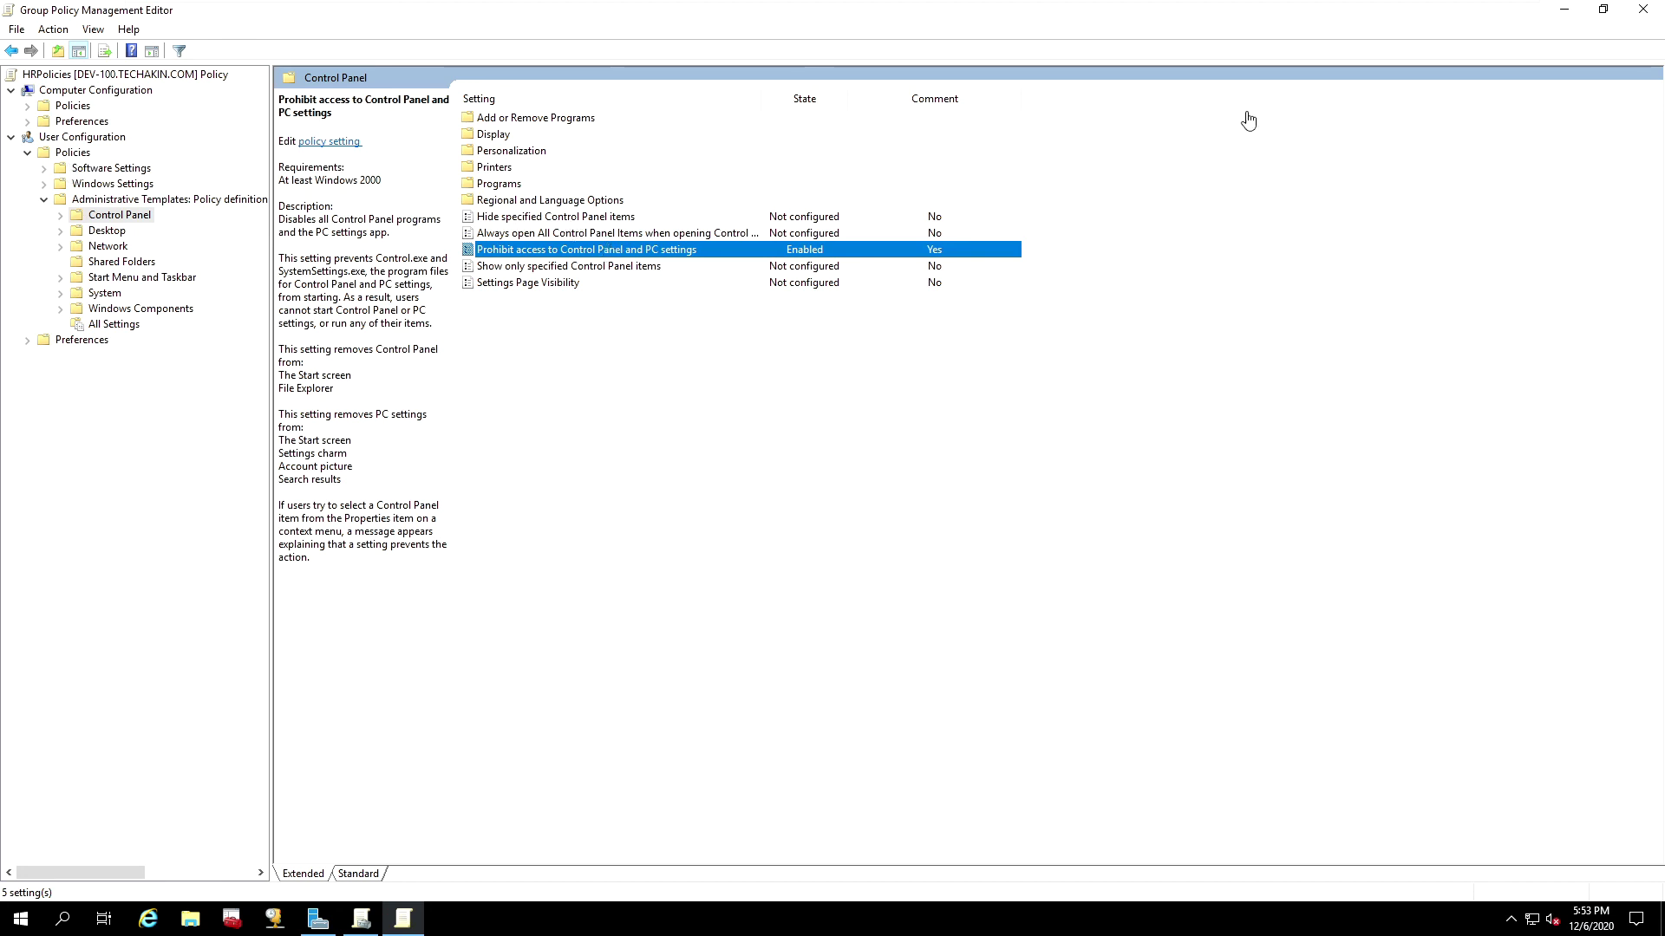
Step: Close the editor and check HRPolicies' links to TECHAKIN.COM/HR/Computer and HR/Users with Authenticated Users filtering
left_click(1647, 12)
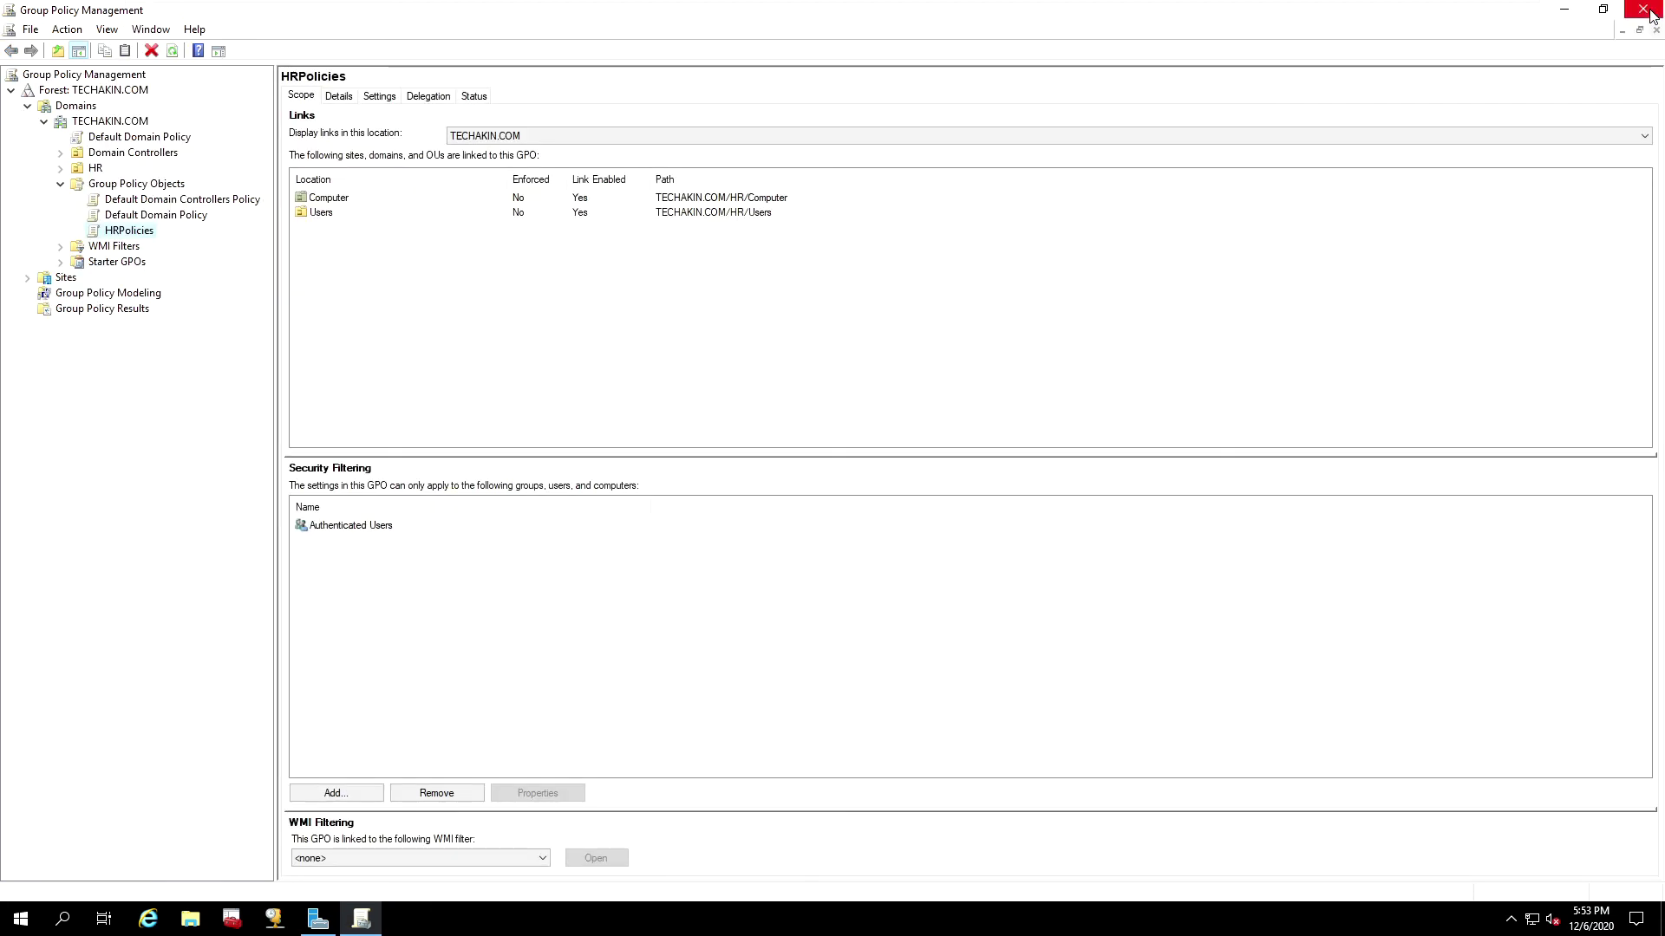
left_click(113, 233)
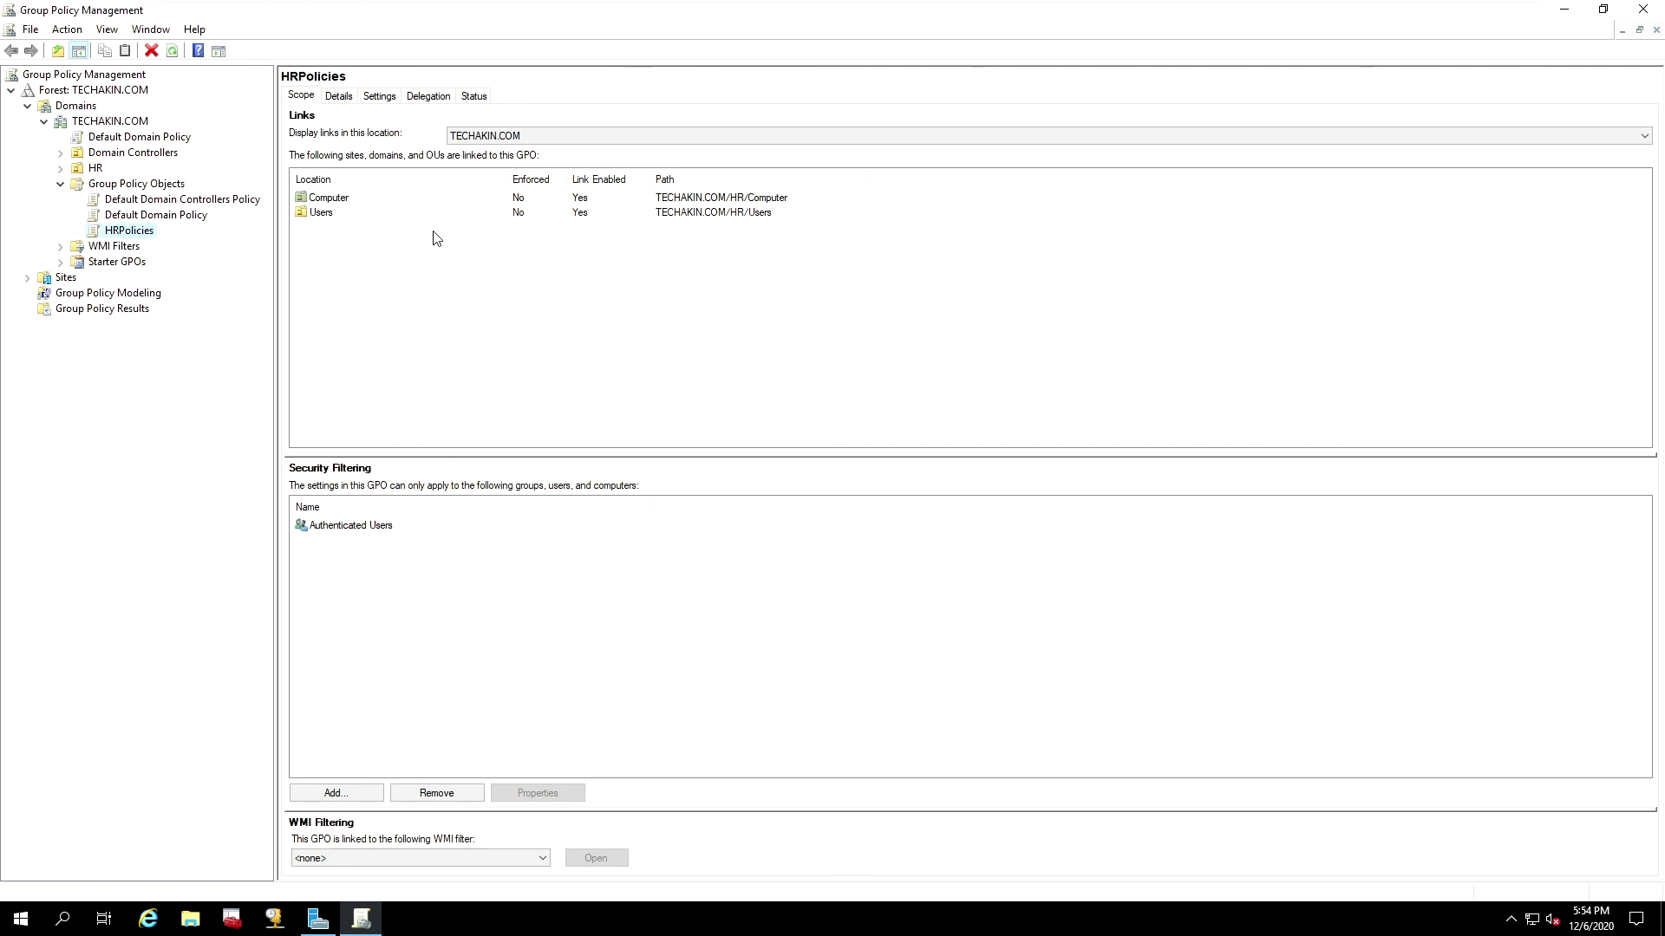
left_click(329, 199)
left_click(329, 214)
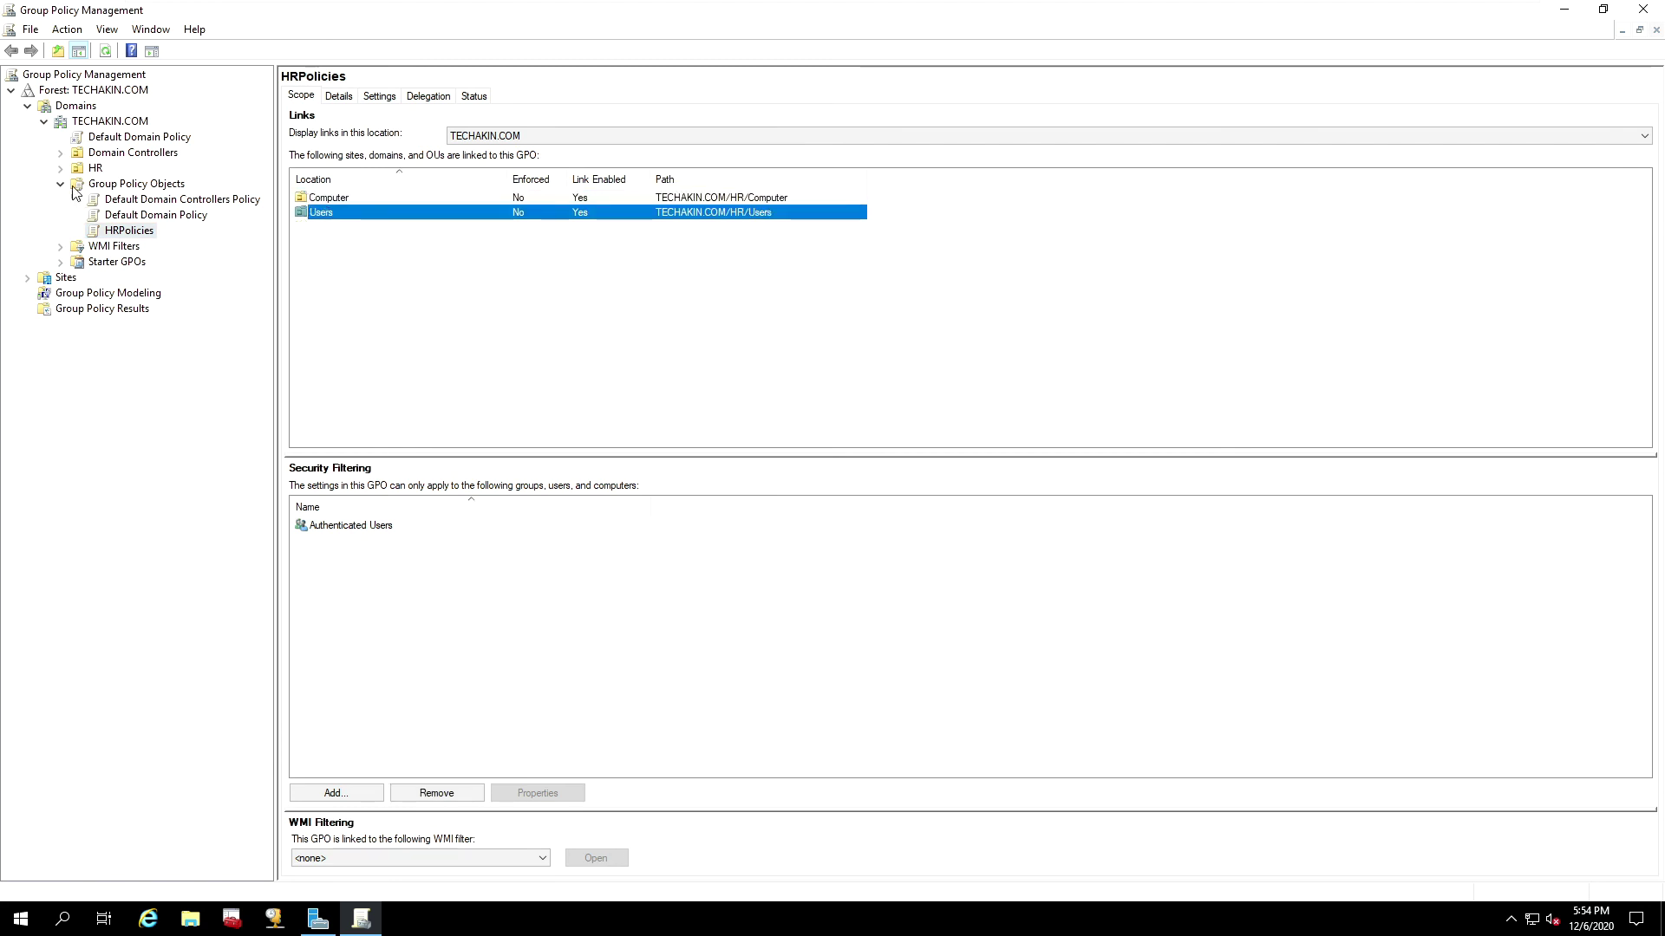
left_click(97, 169)
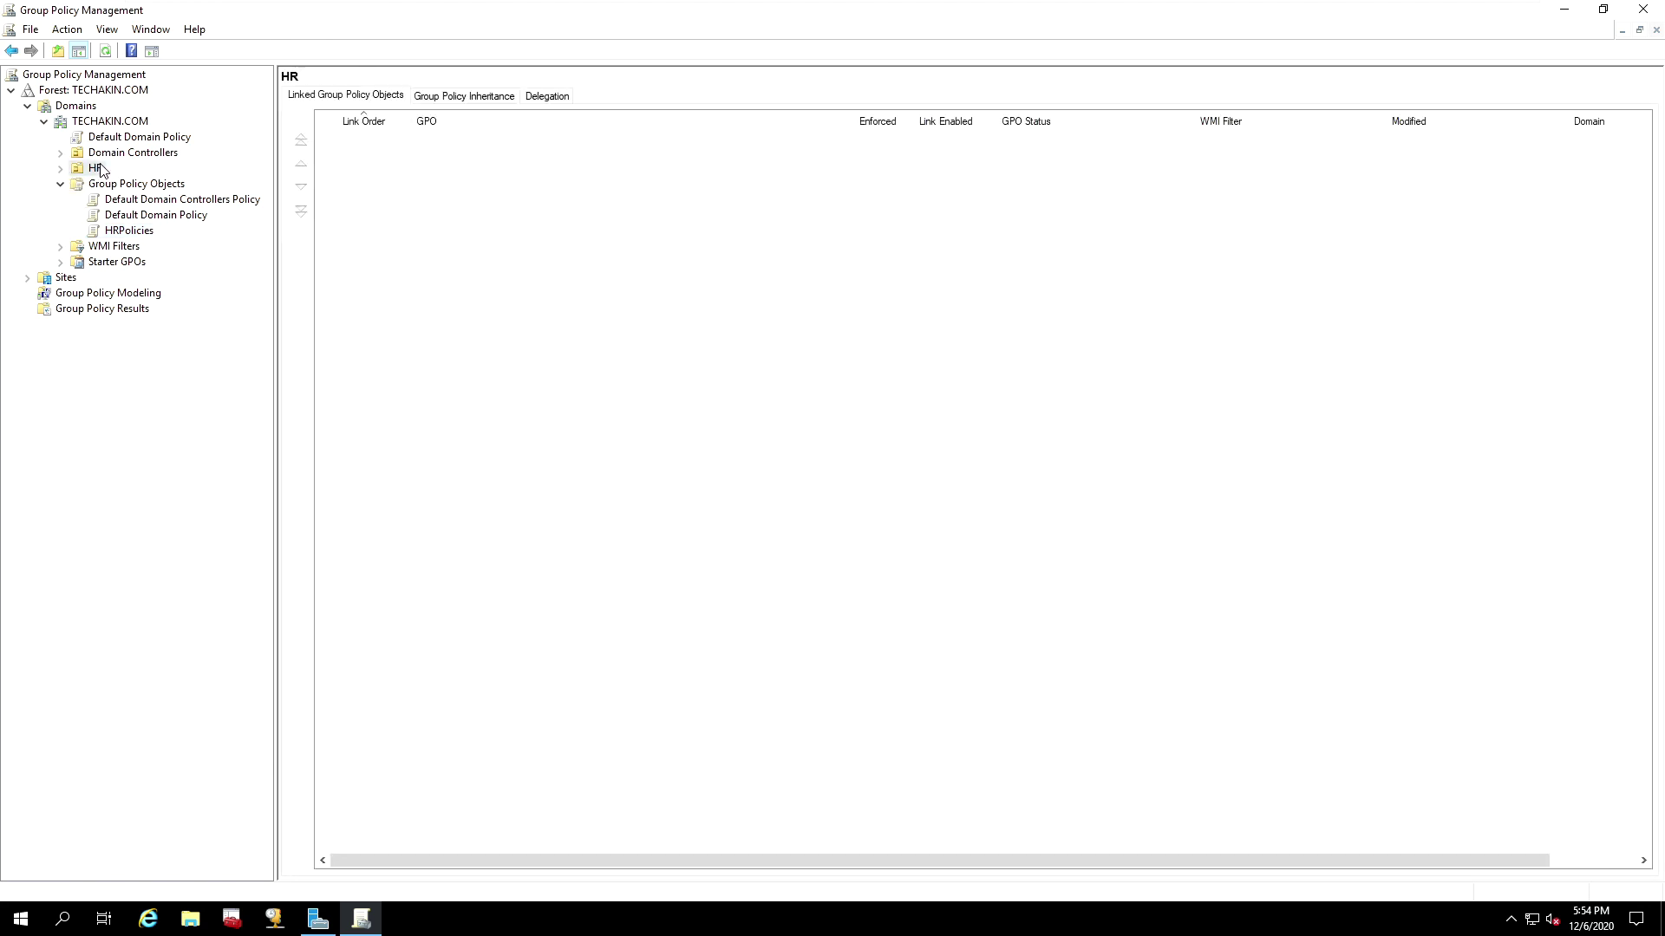
left_click(129, 231)
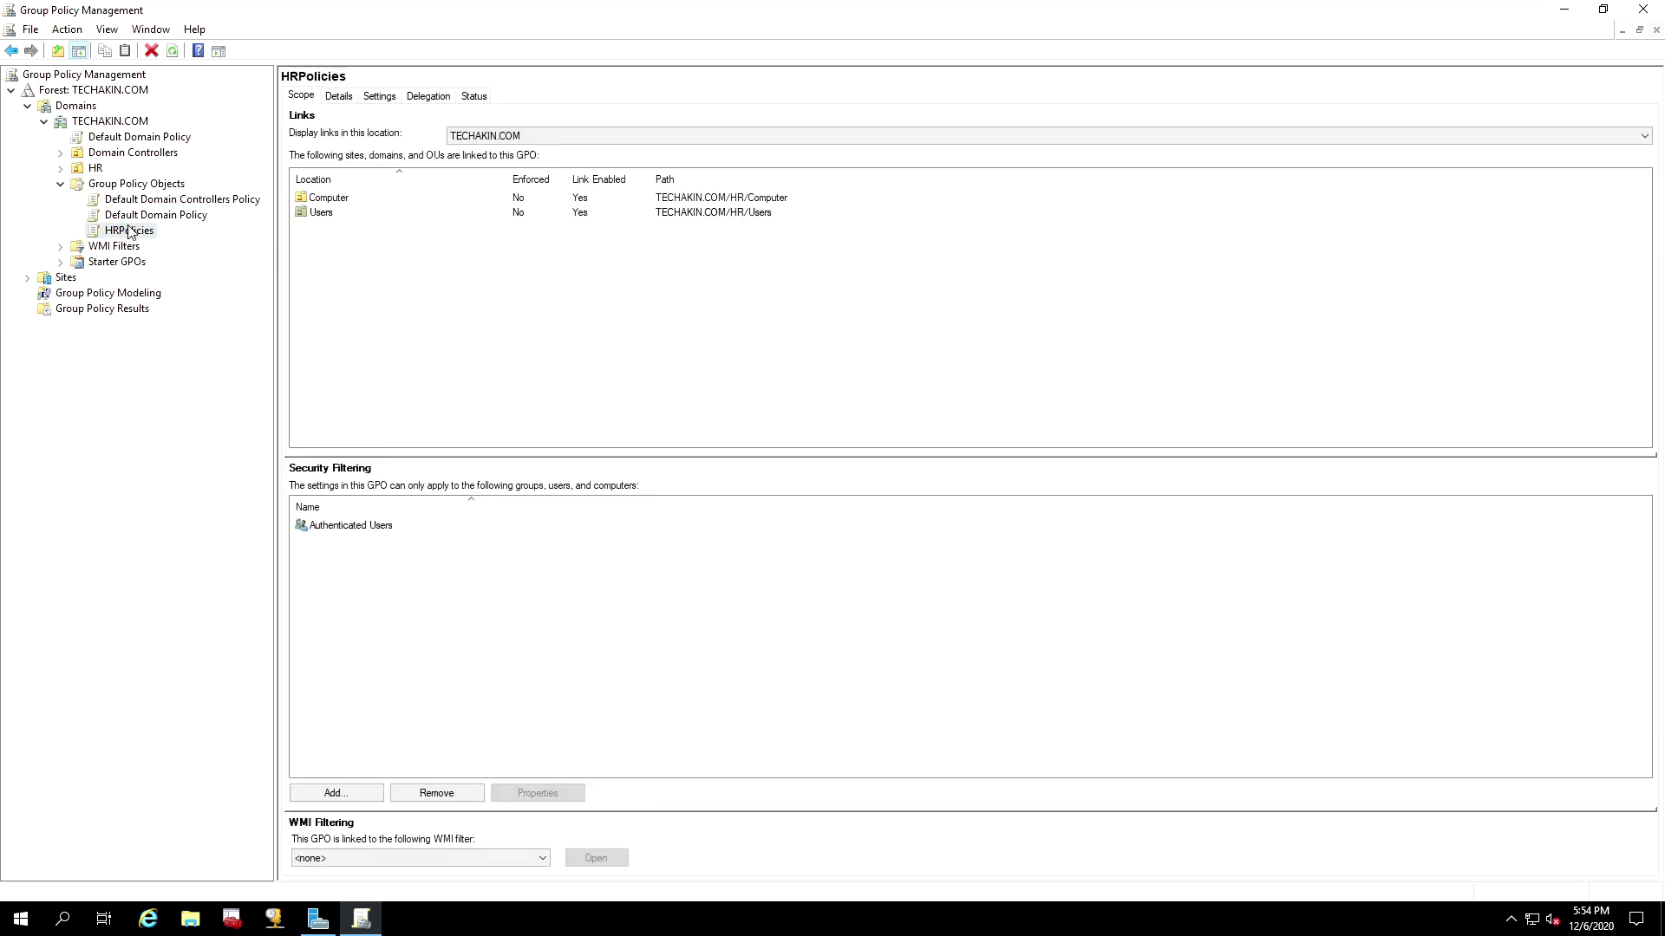